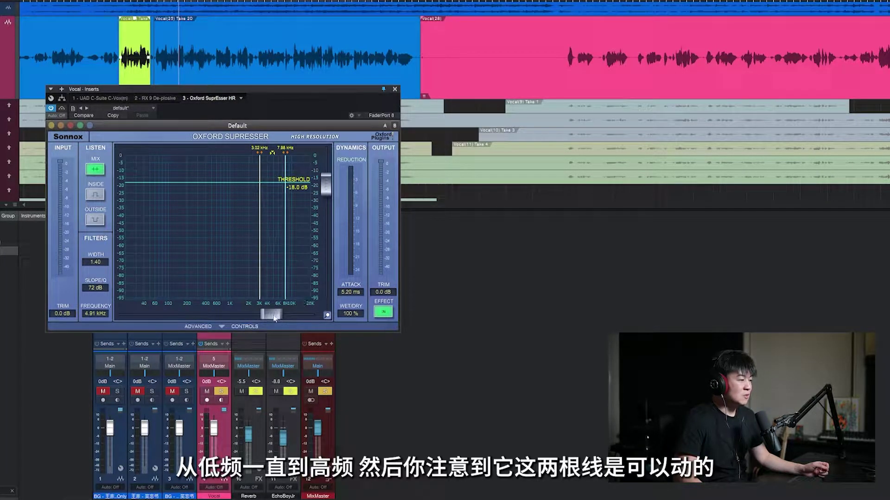
Step: Adjust the suppression band's limits to about 2.08 kHz and 8.53 kHz
{"action": "left_click_drag", "start_coordinate": [261, 215], "coordinate": [288, 215]}
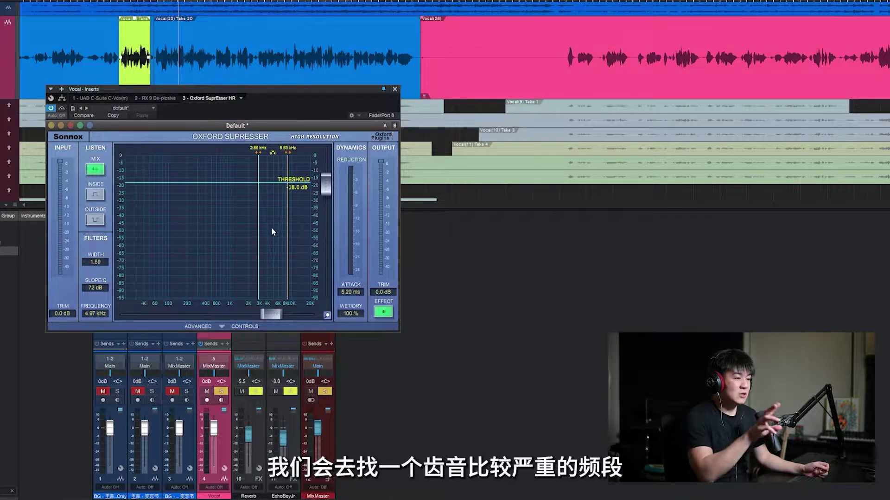
{"action": "mouse_move", "coordinate": [272, 319]}
{"action": "left_mouse_down"}
{"action": "mouse_move", "coordinate": [262, 319]}
{"action": "mouse_move", "coordinate": [270, 319]}
{"action": "left_mouse_up"}
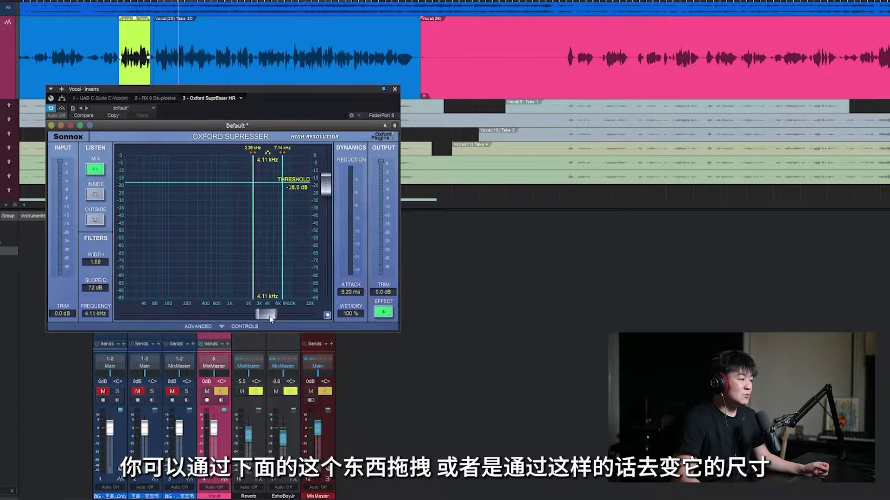
{"action": "left_click_drag", "start_coordinate": [253, 190], "coordinate": [252, 153]}
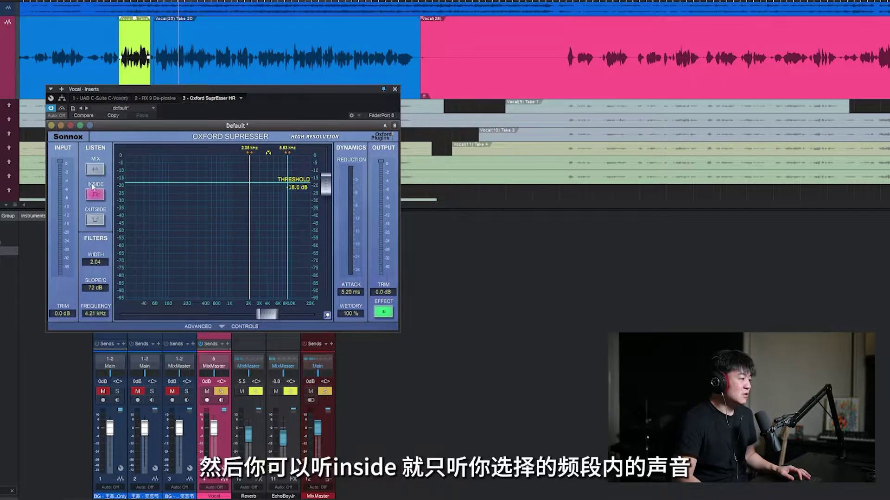
Step: Try the Inside and Outside listening modes, return to Mix, and play the vocal take
{"action": "left_click", "coordinate": [94, 191]}
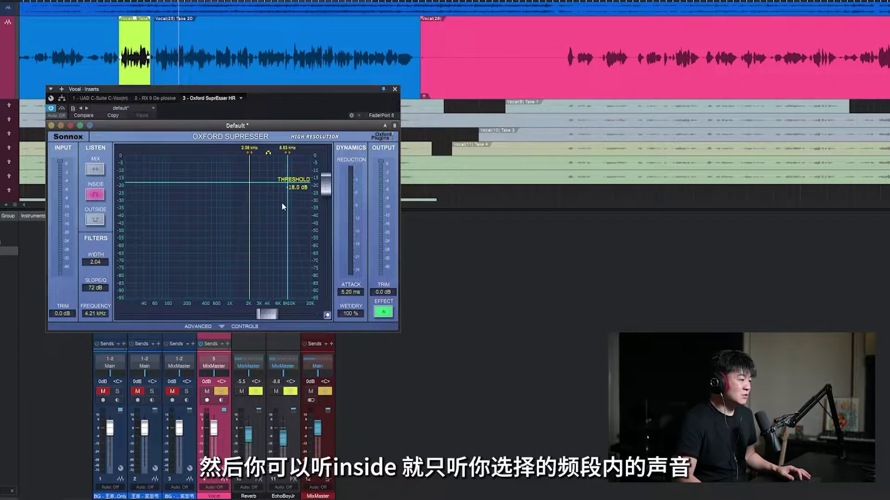
{"action": "left_click", "coordinate": [96, 219]}
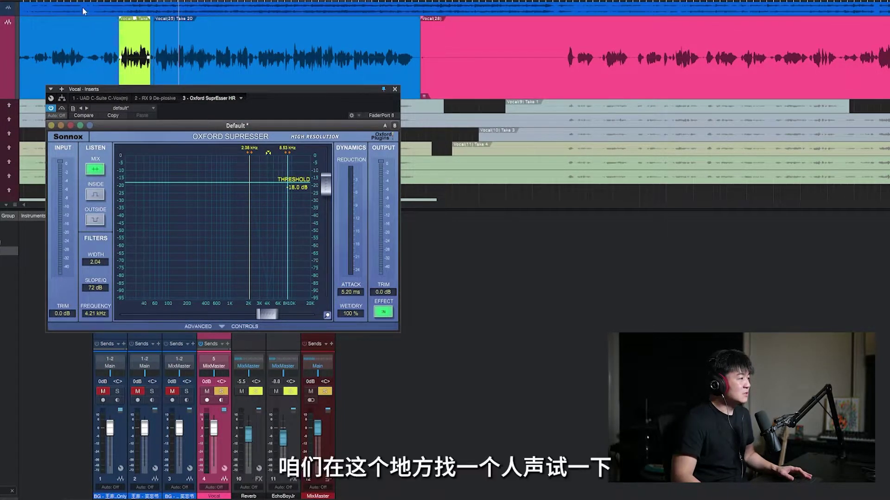
{"action": "scroll", "coordinate": [101, 1], "scroll_direction": "down", "scroll_amount": 2}
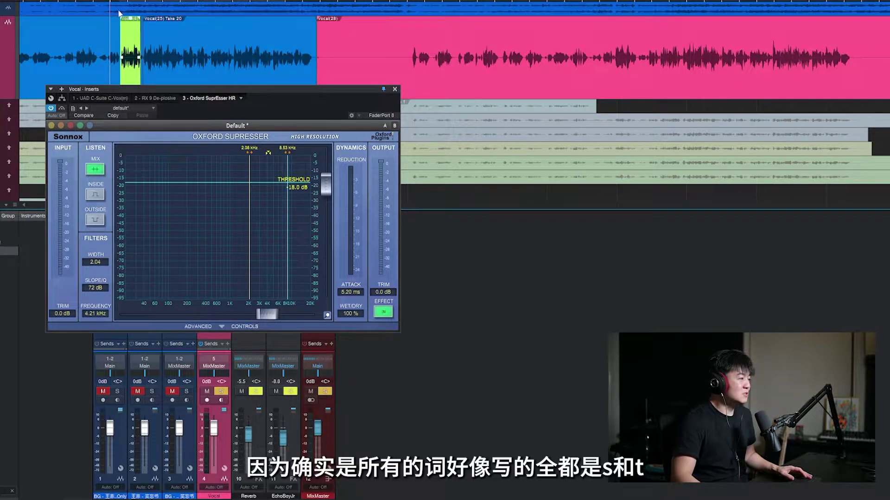
{"action": "key", "text": "space"}
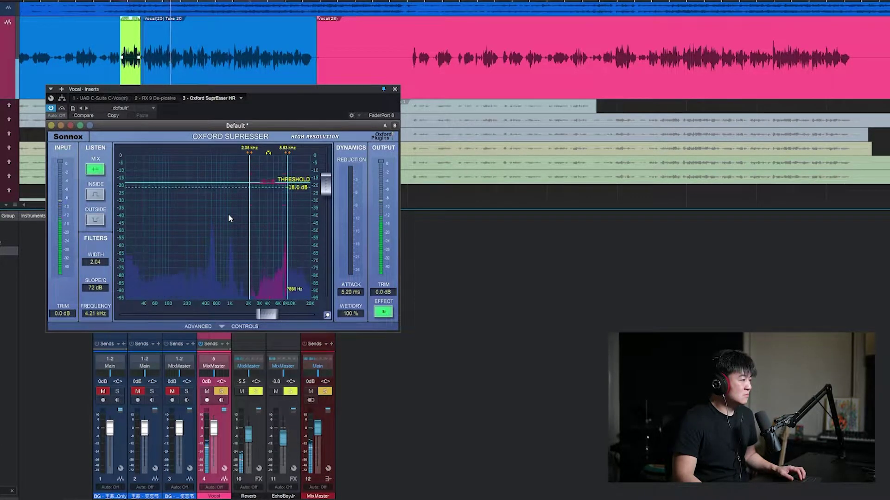
Step: Listen only inside the band during playback and set its limits to about 5.41 kHz and 11.4 kHz
{"action": "left_click", "coordinate": [97, 195]}
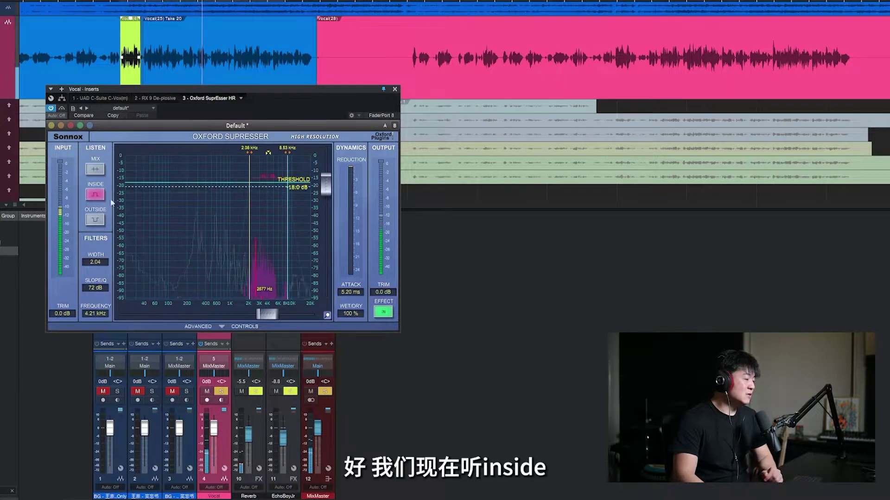
{"action": "left_click_drag", "start_coordinate": [249, 245], "coordinate": [257, 246]}
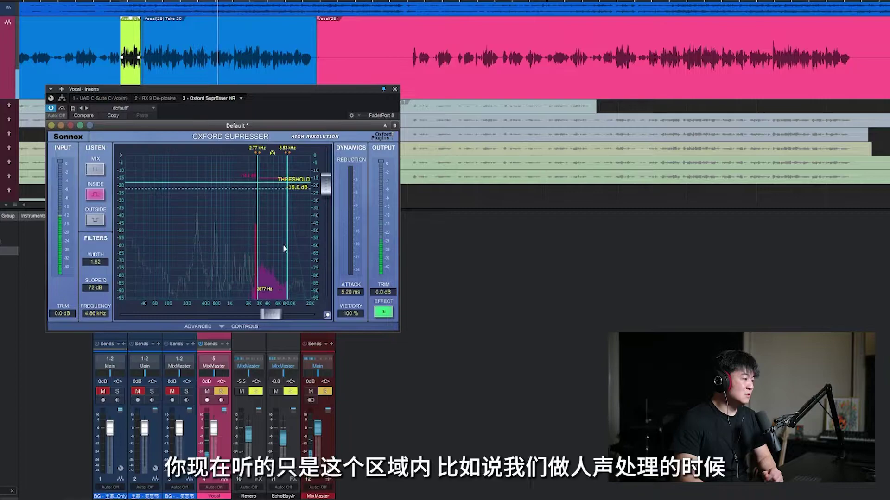
{"action": "left_click_drag", "start_coordinate": [260, 216], "coordinate": [295, 212]}
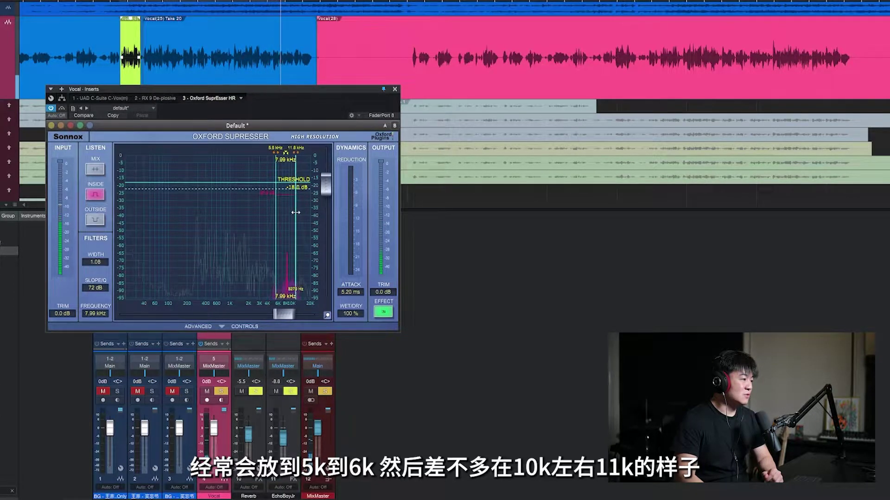
{"action": "left_click_drag", "start_coordinate": [289, 315], "coordinate": [288, 314]}
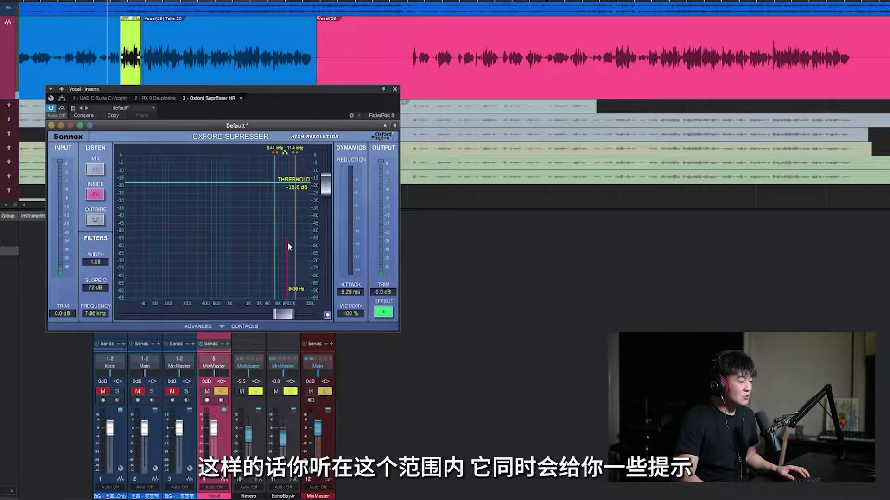
Step: Lower the threshold to -40.0 dB during playback and return the listening mode to Mix
{"action": "key", "text": "space"}
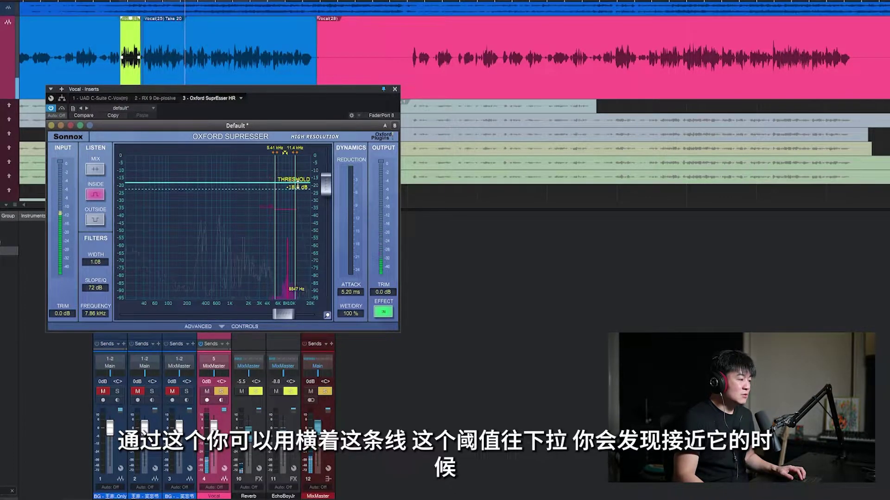
{"action": "left_click_drag", "start_coordinate": [297, 185], "coordinate": [297, 218]}
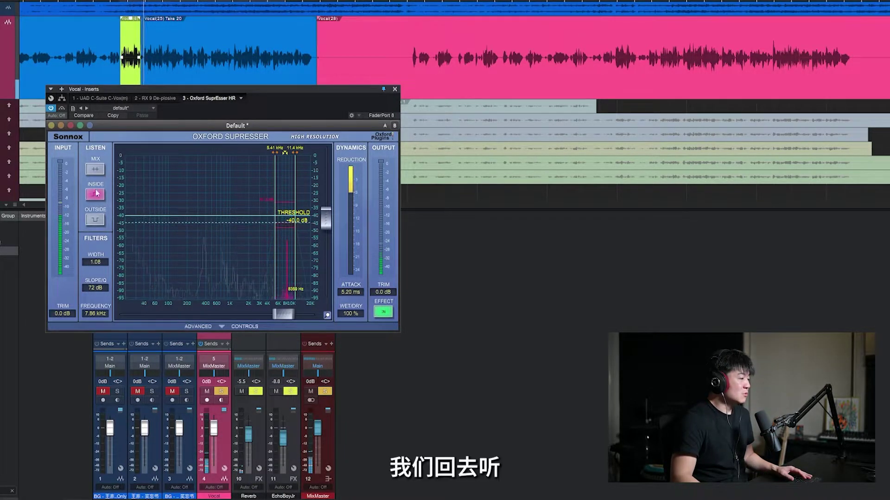
{"action": "left_click", "coordinate": [96, 169]}
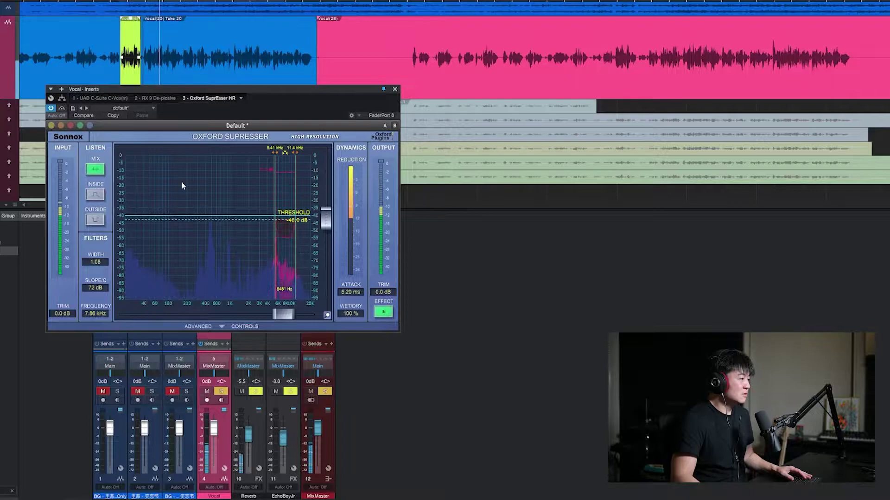
Step: Zoom in on the vocal take and replay the passage after the highlighted clip to check the suppression
{"action": "left_click", "coordinate": [156, 2]}
{"action": "left_click_drag", "start_coordinate": [155, 2], "coordinate": [156, 7]}
{"action": "key", "text": "space"}
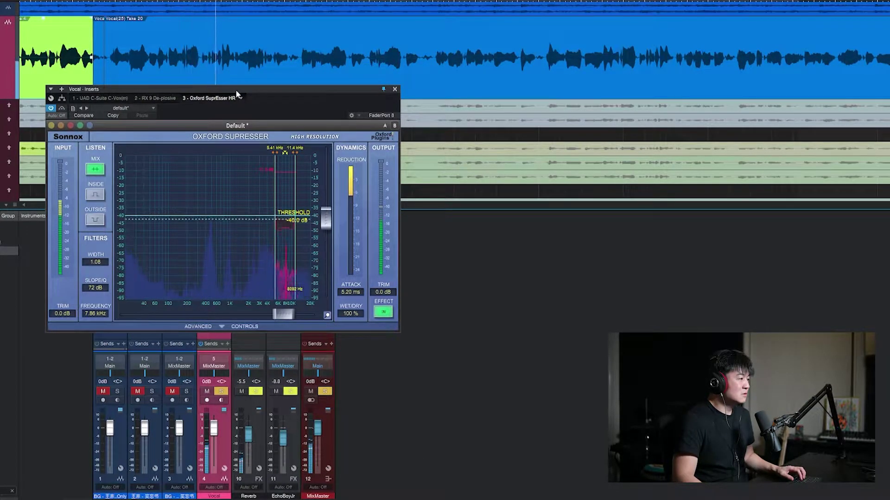
{"action": "key", "text": "space"}
{"action": "key", "text": "space"}
{"action": "key", "text": "space"}
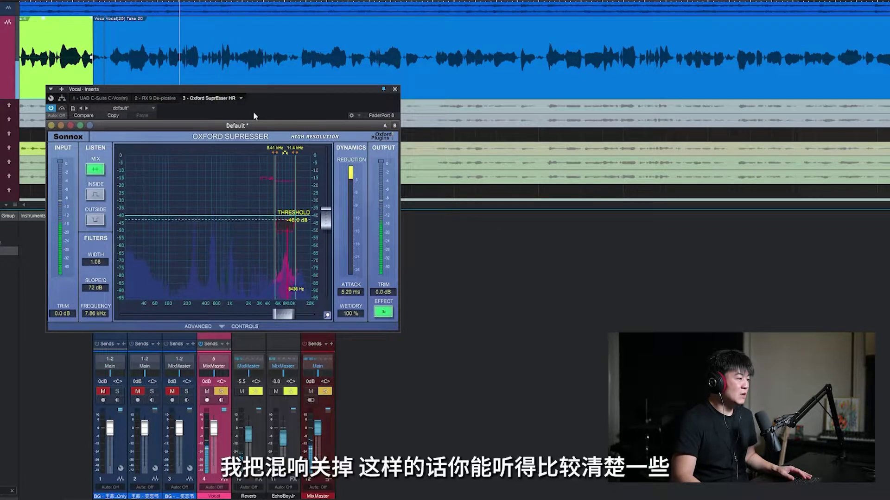
Step: Lower the Reverb channel's level to -∞ and replay the vocal passage
{"action": "left_click_drag", "start_coordinate": [250, 443], "coordinate": [249, 466]}
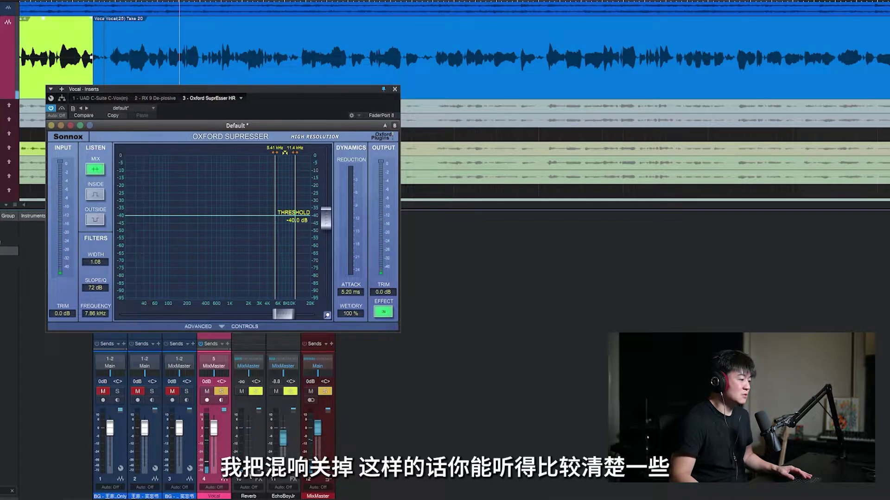
{"action": "key", "text": "space"}
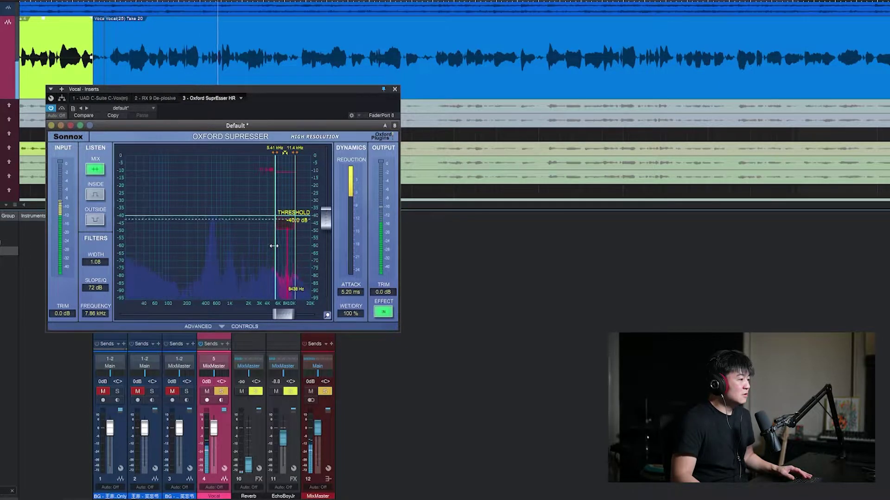
{"action": "key", "text": "space"}
Step: Compare the vocal passage with the de-esser bypassed and enabled, leaving it enabled
{"action": "left_click", "coordinate": [62, 108]}
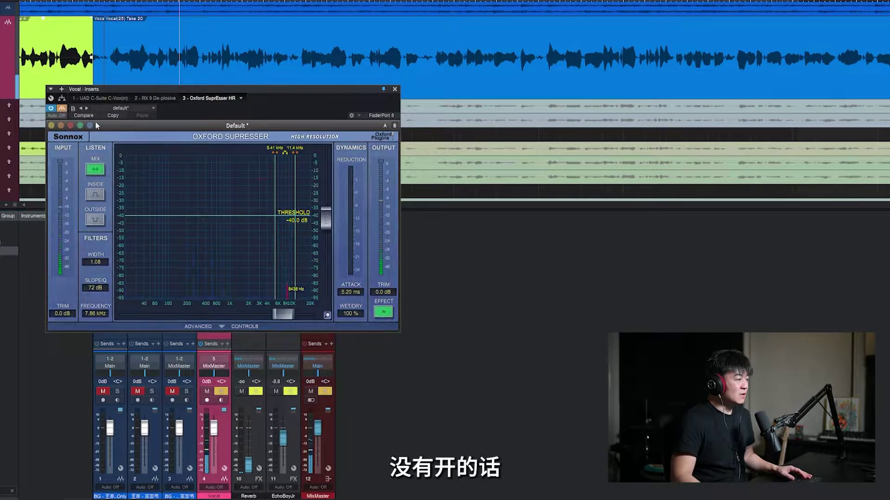
{"action": "key", "text": "space"}
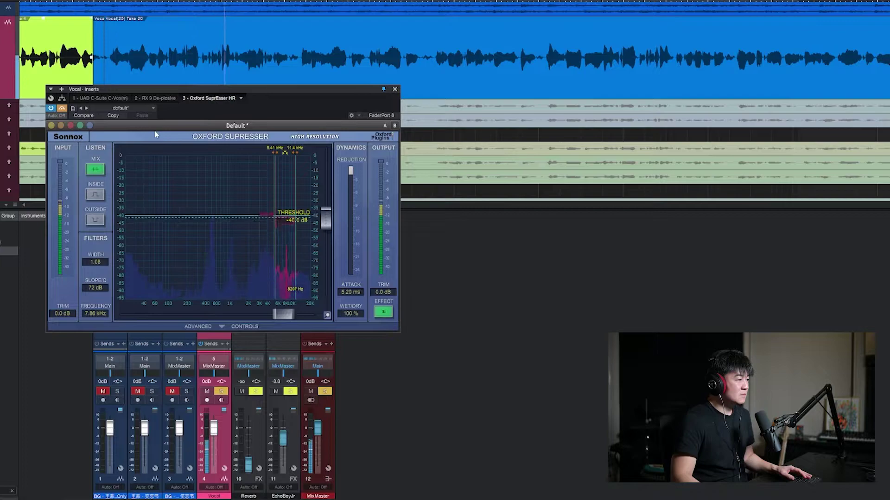
{"action": "key", "text": "space"}
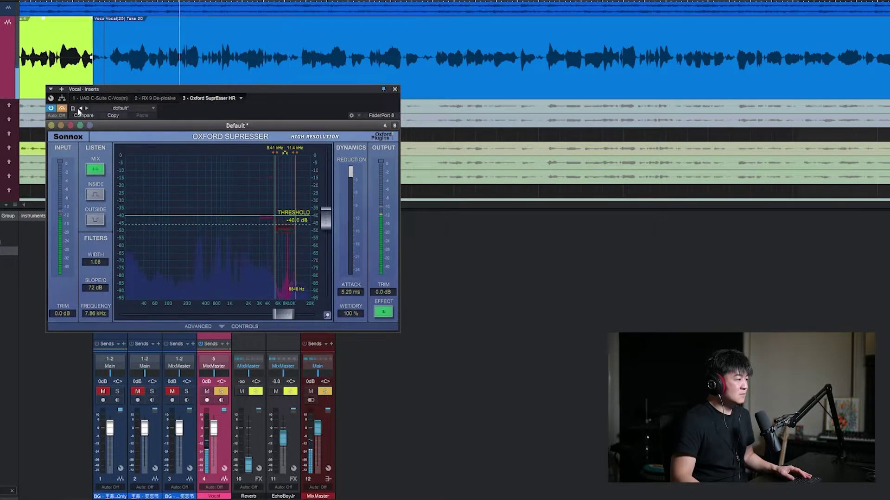
{"action": "left_click", "coordinate": [62, 108]}
{"action": "key", "text": "space"}
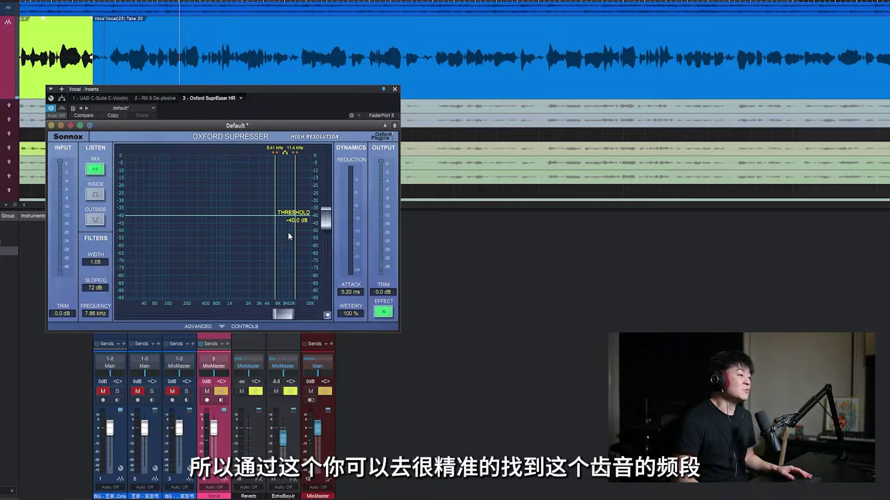
Step: Extend the band's upper limit to 20.0 kHz and raise the threshold to -36.1 dB while playing the vocal
{"action": "left_click_drag", "start_coordinate": [294, 279], "coordinate": [309, 270]}
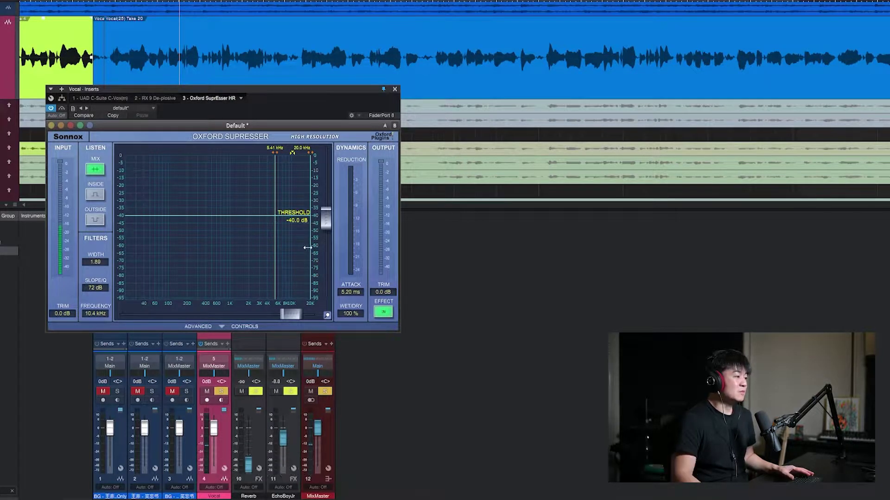
{"action": "key", "text": "space"}
{"action": "left_click_drag", "start_coordinate": [325, 218], "coordinate": [325, 213]}
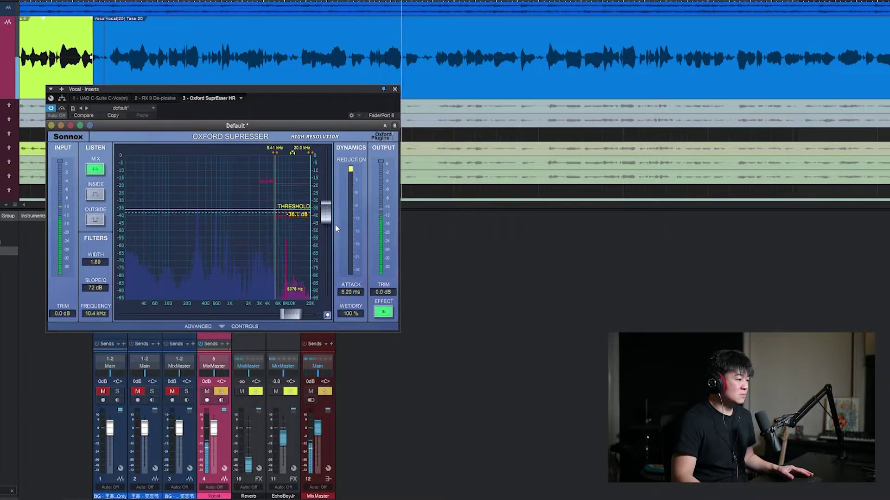
{"action": "key", "text": "space"}
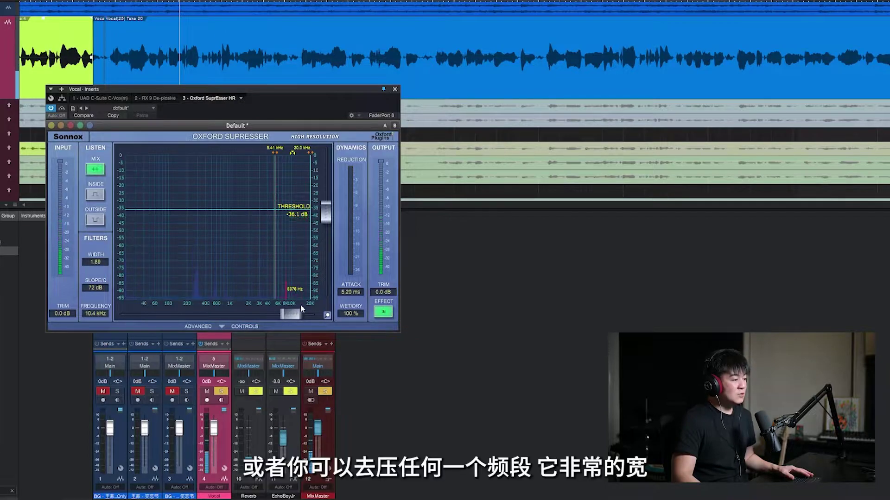
Step: Try suppressing a low band from 84.4 Hz to 312 Hz with the threshold at -45.3 dB
{"action": "left_click_drag", "start_coordinate": [288, 316], "coordinate": [164, 312]}
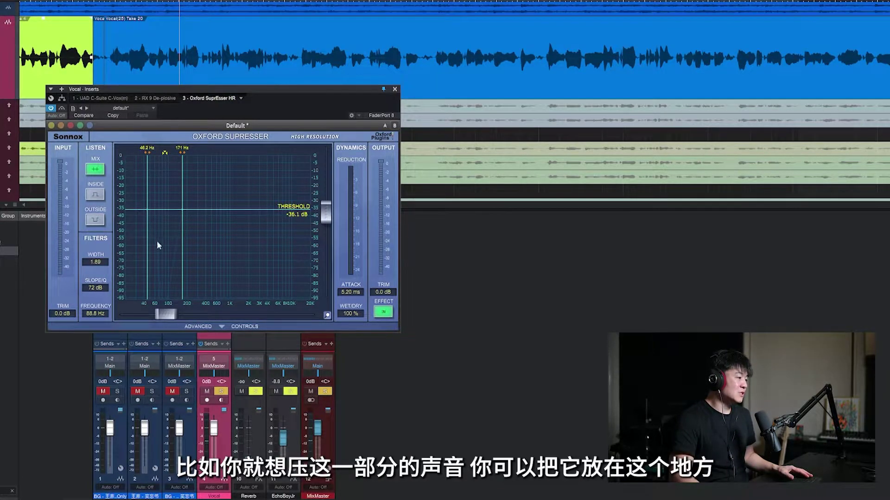
{"action": "left_click_drag", "start_coordinate": [165, 314], "coordinate": [178, 313]}
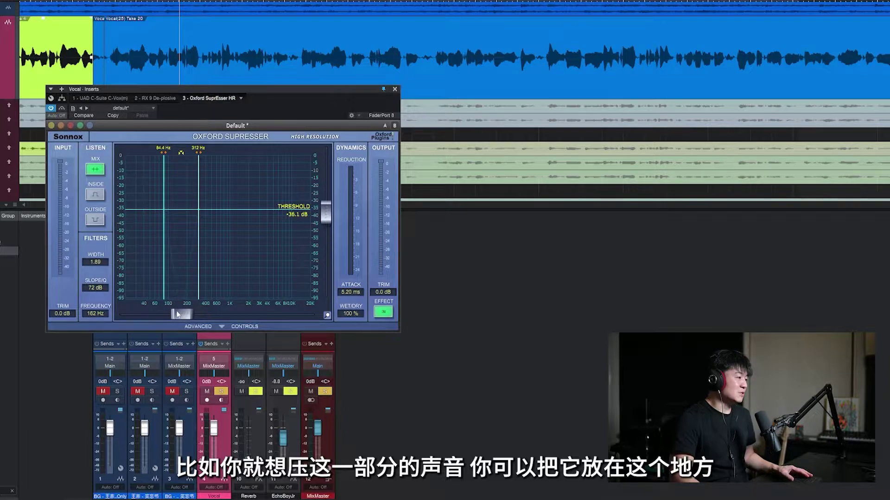
{"action": "mouse_move", "coordinate": [326, 221]}
{"action": "left_mouse_down"}
{"action": "mouse_move", "coordinate": [327, 247]}
{"action": "mouse_move", "coordinate": [326, 227]}
{"action": "left_mouse_up"}
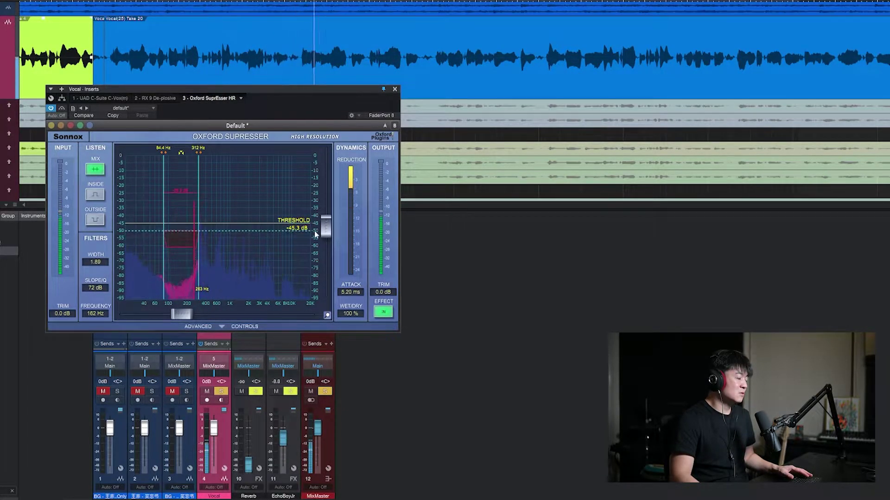
{"action": "key", "text": "space"}
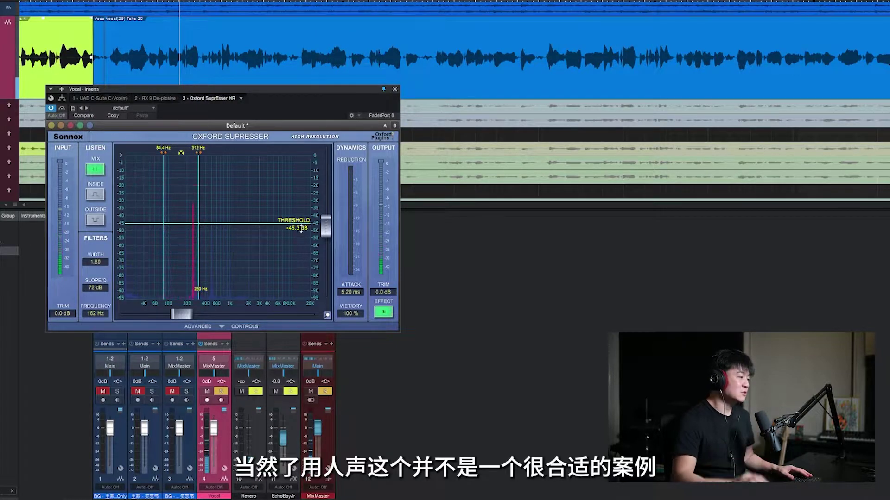
{"action": "left_click_drag", "start_coordinate": [302, 228], "coordinate": [281, 218]}
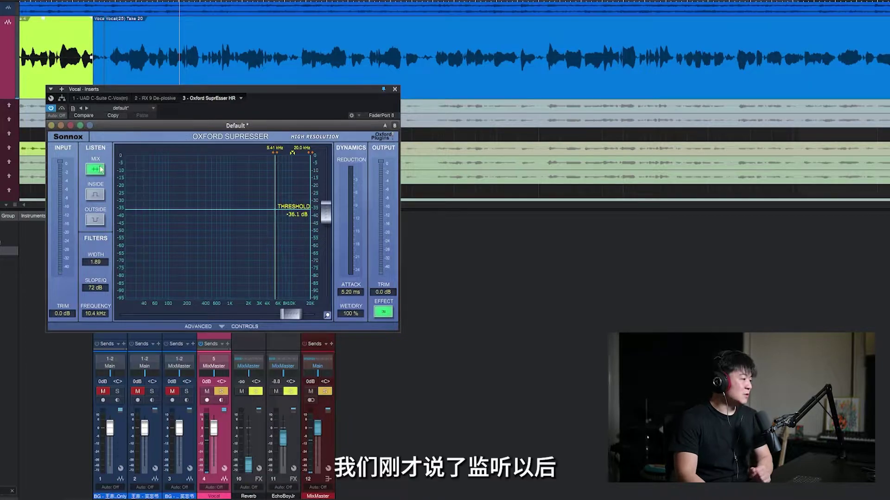
Step: Set the filter band's limits to 3.47 kHz and 12.0 kHz with a 72 dB slope
{"action": "left_click_drag", "start_coordinate": [97, 262], "coordinate": [97, 242]}
{"action": "left_click", "coordinate": [93, 287]}
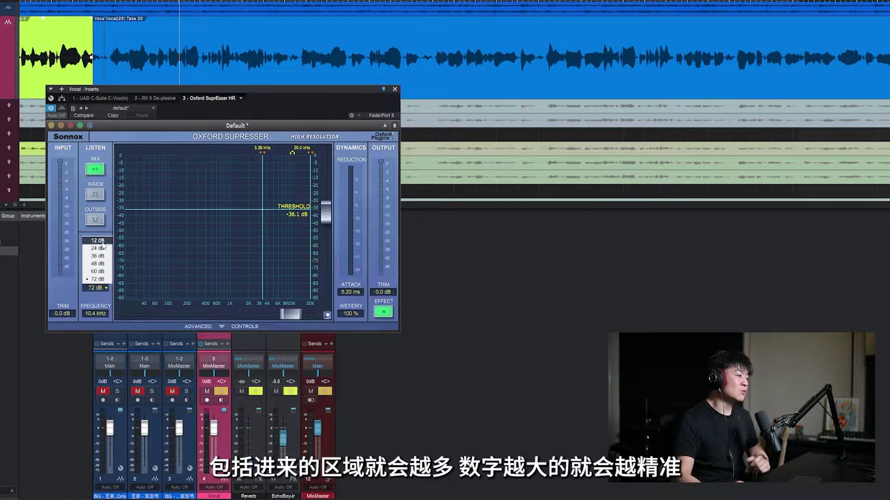
{"action": "left_click", "coordinate": [96, 280]}
{"action": "mouse_move", "coordinate": [291, 314]}
{"action": "left_mouse_down"}
{"action": "mouse_move", "coordinate": [246, 314]}
{"action": "mouse_move", "coordinate": [293, 315]}
{"action": "left_mouse_up"}
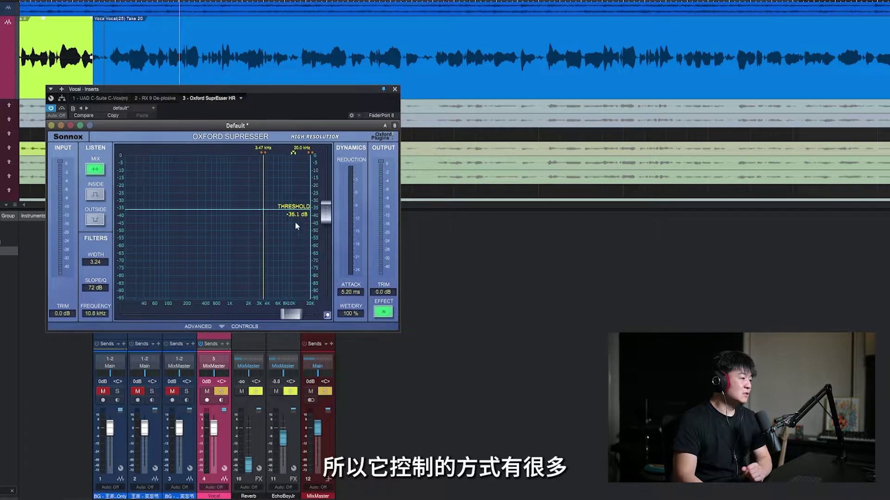
{"action": "left_click_drag", "start_coordinate": [310, 239], "coordinate": [297, 239]}
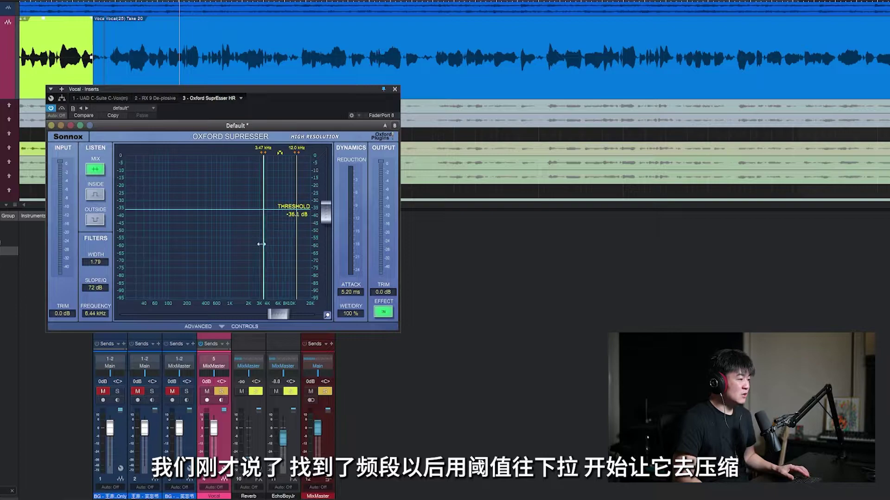
Step: Lower the threshold to -42.5 dB and expand the plug-in's advanced controls
{"action": "left_click_drag", "start_coordinate": [324, 220], "coordinate": [325, 230]}
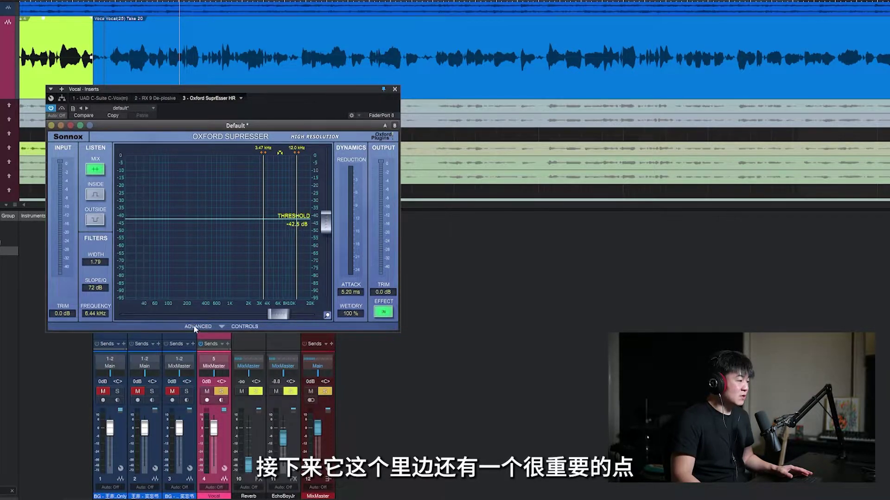
{"action": "left_click", "coordinate": [221, 326]}
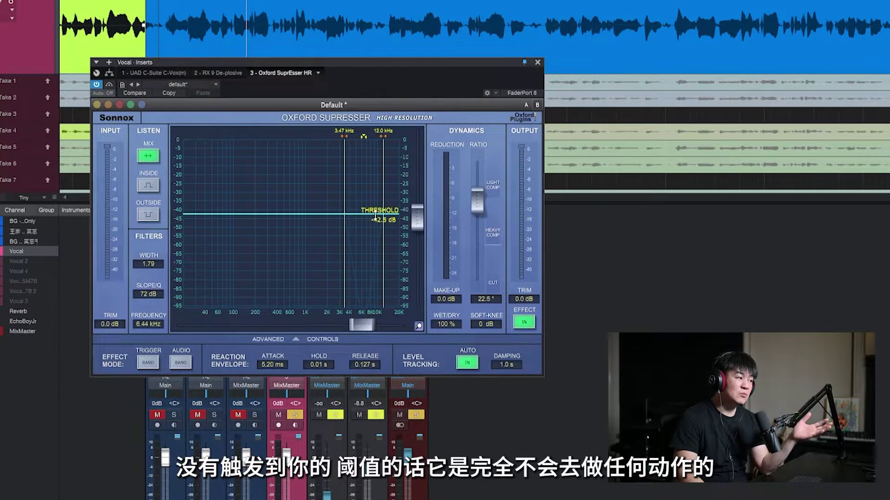
Step: Try the effect mode with a Wide trigger and Band audio, and with a Band trigger and Wide audio
{"action": "left_click", "coordinate": [148, 363]}
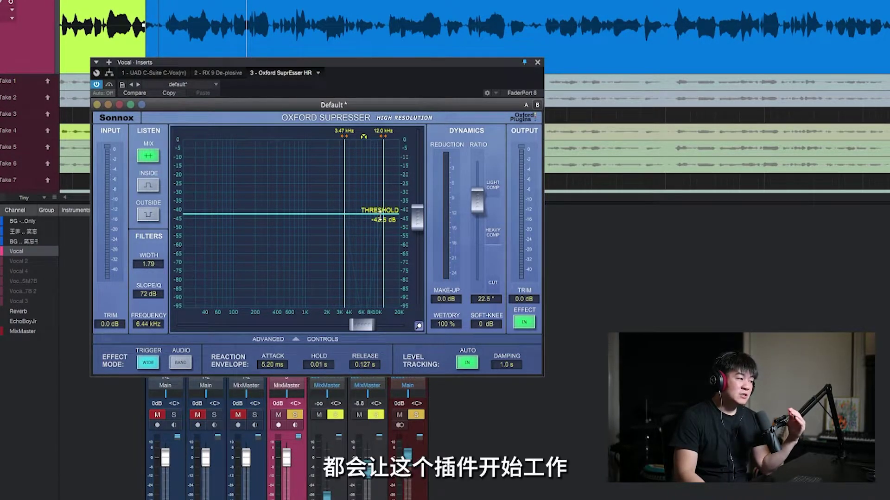
{"action": "left_click", "coordinate": [181, 363]}
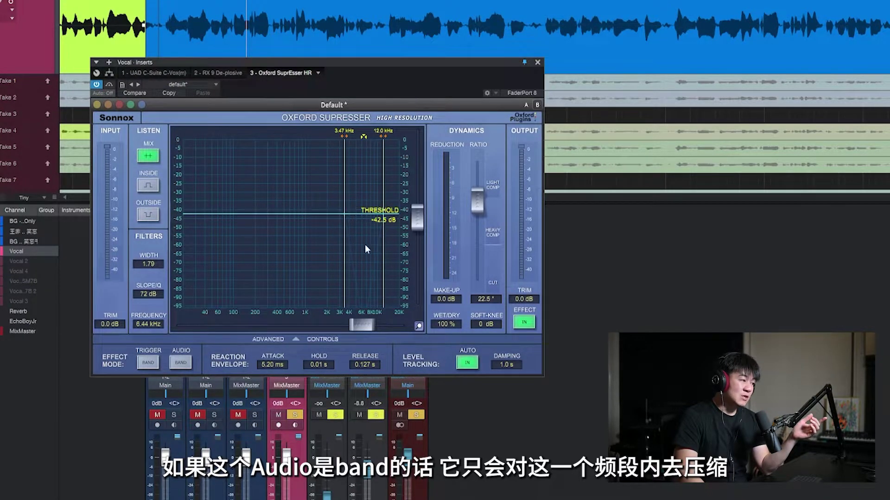
{"action": "left_click", "coordinate": [181, 364]}
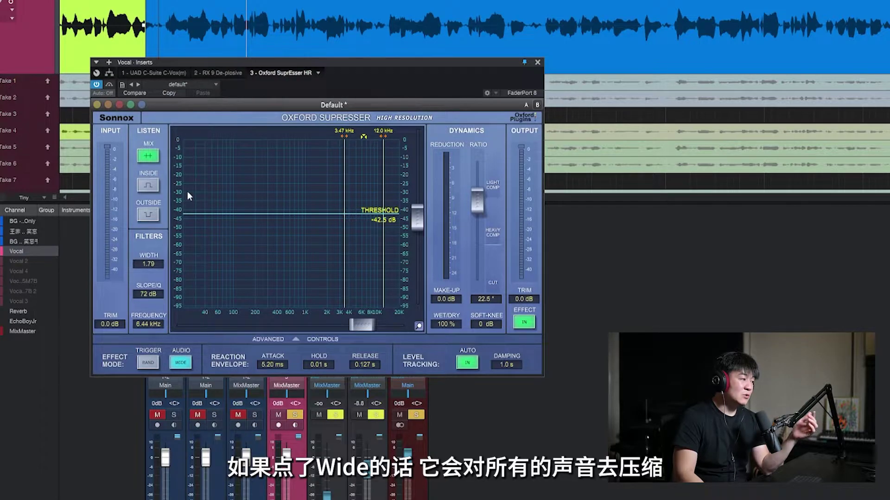
{"action": "left_click", "coordinate": [180, 364]}
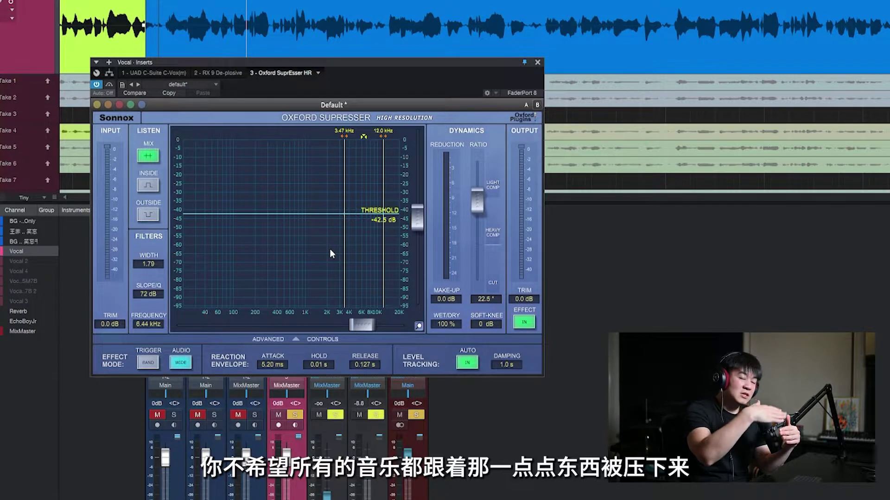
Step: Set the trigger to Wide with the audio mode on Band, and shift the filter band to 3.75–13.0 kHz
{"action": "left_click", "coordinate": [148, 363]}
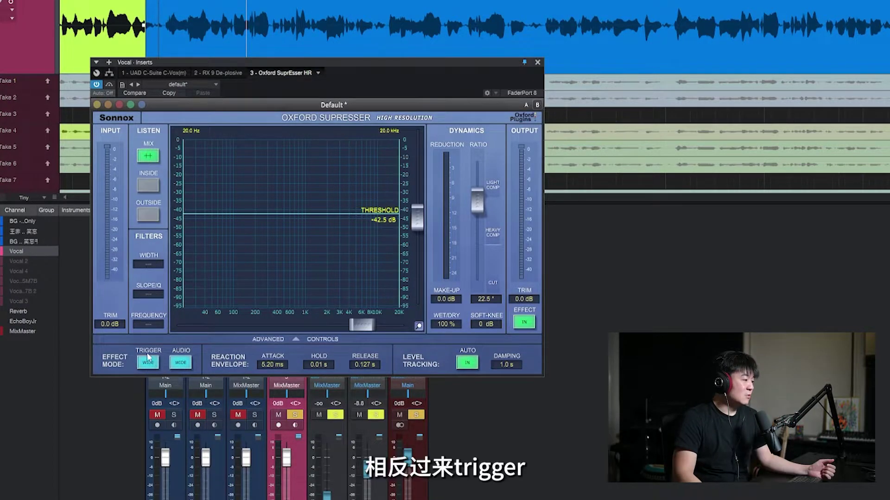
{"action": "left_click", "coordinate": [182, 363]}
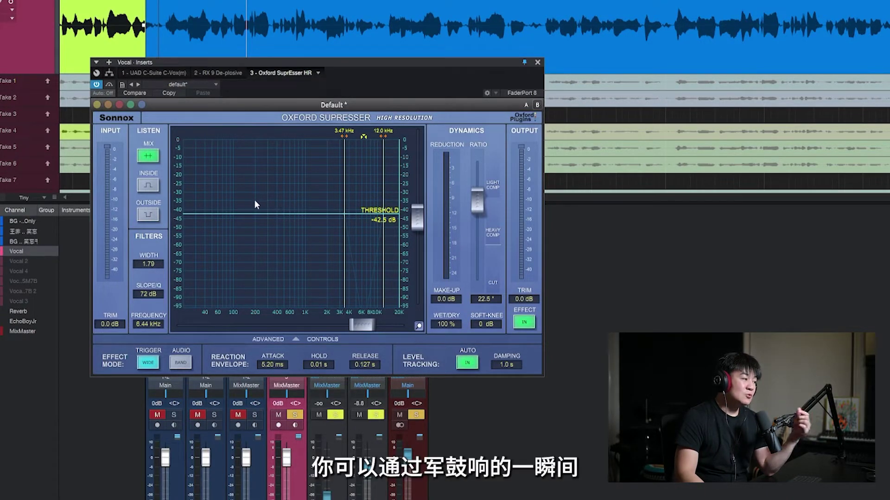
{"action": "mouse_move", "coordinate": [363, 325]}
{"action": "left_mouse_down"}
{"action": "mouse_move", "coordinate": [349, 329]}
{"action": "mouse_move", "coordinate": [365, 317]}
{"action": "left_mouse_up"}
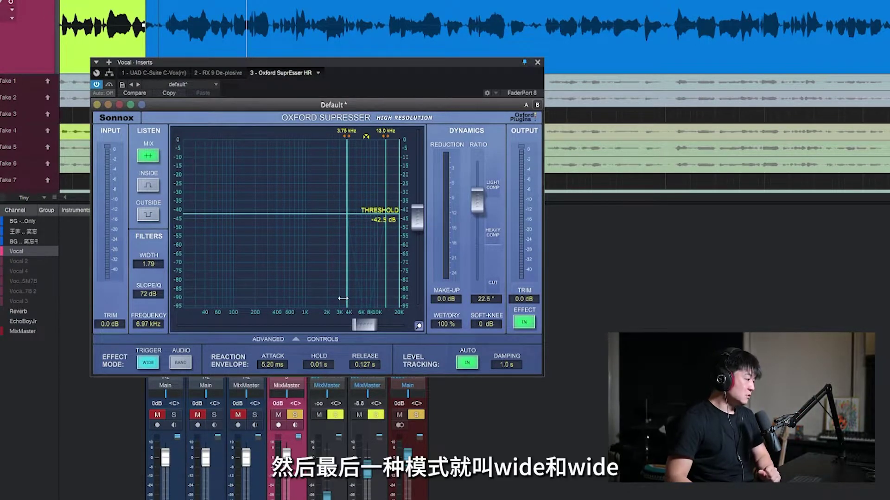
Step: Try Wide for both trigger and audio, and return both effect modes to Band
{"action": "left_click", "coordinate": [179, 364]}
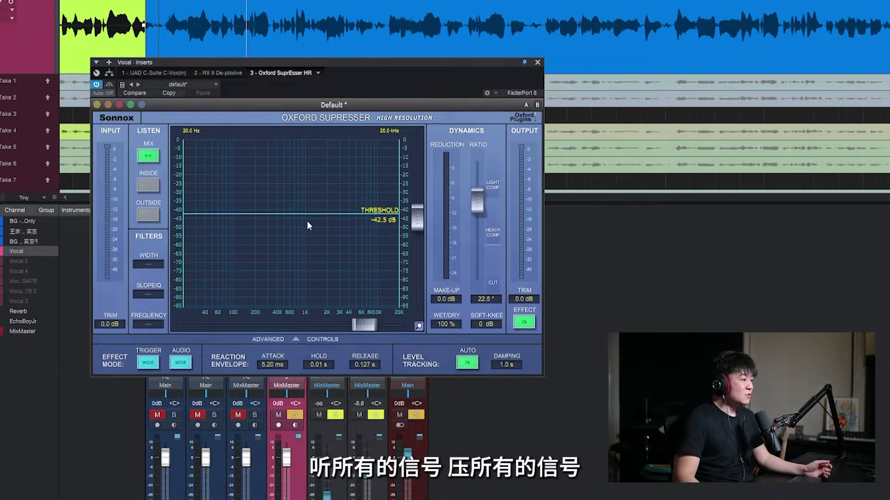
{"action": "left_click", "coordinate": [156, 365]}
{"action": "left_click", "coordinate": [190, 365]}
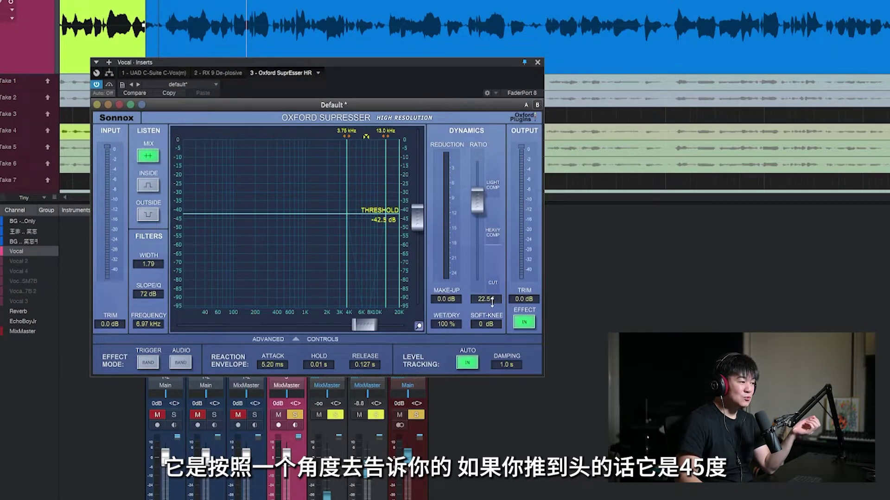
Step: Set the SuprEsser's ratio to 45.0° and place a Compressor on the vocal beside it for comparison
{"action": "left_click_drag", "start_coordinate": [492, 302], "coordinate": [489, 299]}
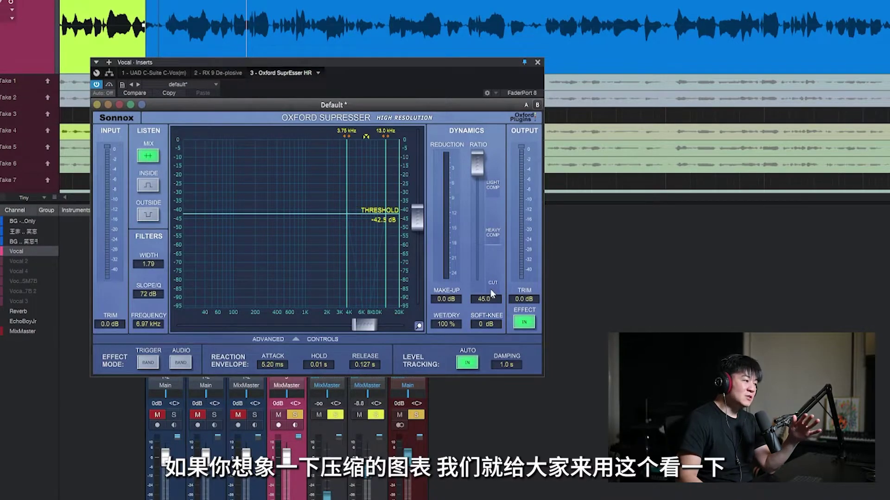
{"action": "left_click", "coordinate": [452, 67]}
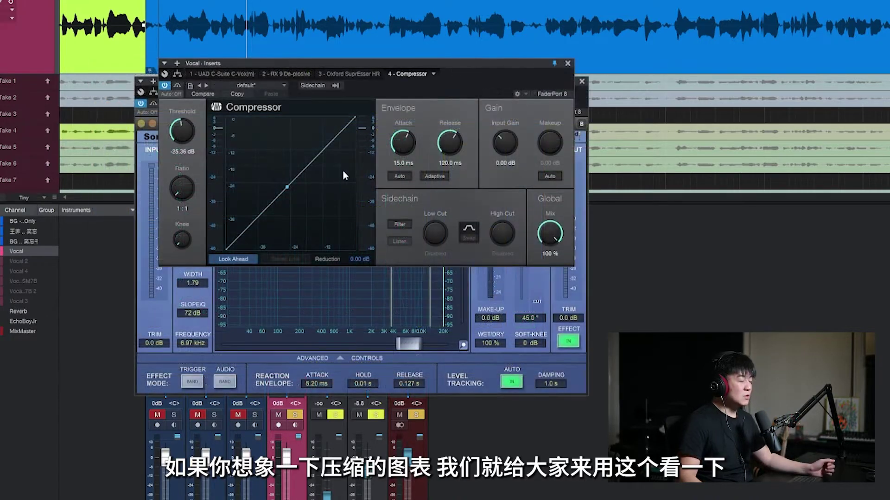
{"action": "left_click_drag", "start_coordinate": [413, 62], "coordinate": [307, 50]}
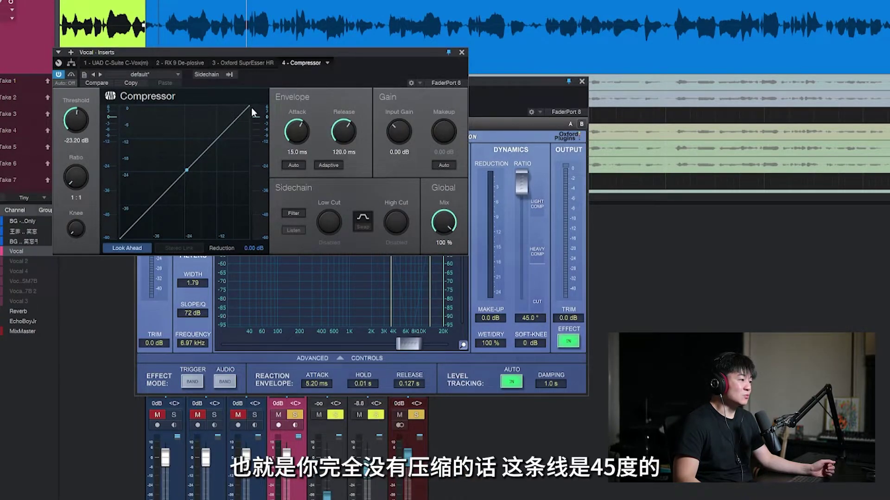
Step: Set the Compressor's ratio to 2:1 and lower the SuprEsser's ratio to 22.3° to compare them
{"action": "type", "text": "2"}
{"action": "key", "text": "Return"}
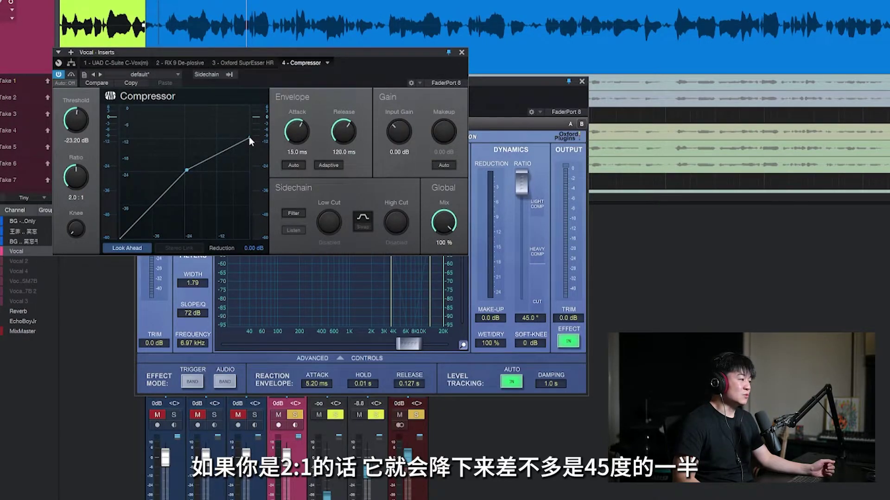
{"action": "left_click", "coordinate": [520, 263]}
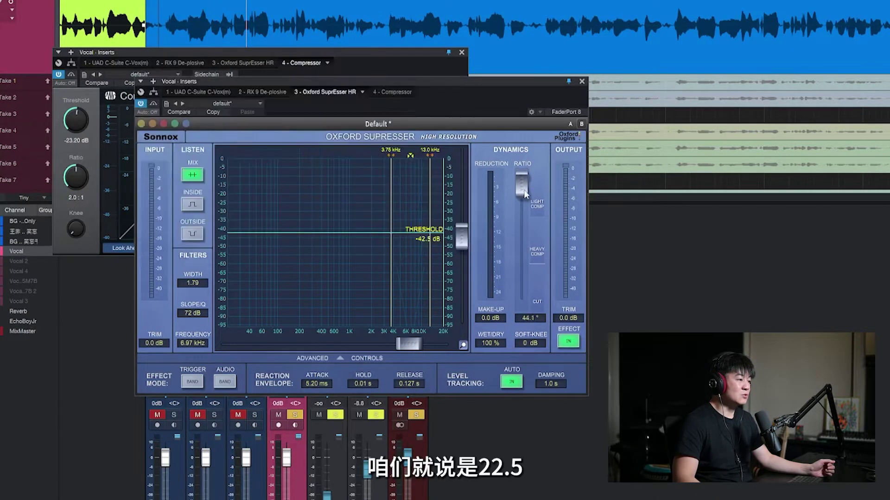
{"action": "left_click_drag", "start_coordinate": [522, 182], "coordinate": [524, 226]}
{"action": "left_click", "coordinate": [164, 174]}
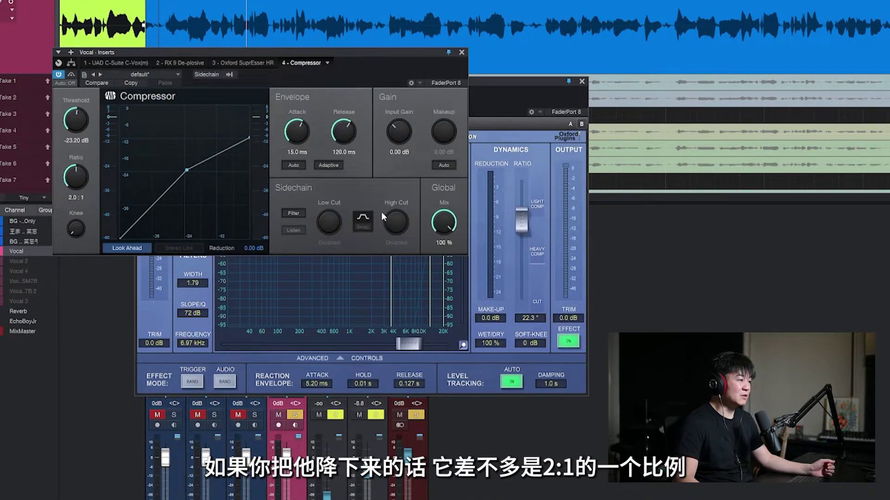
Step: Raise the Compressor's ratio to 20:1 and bring the SuprEsser's ratio angle down to 1.41°
{"action": "left_click_drag", "start_coordinate": [77, 180], "coordinate": [95, 103]}
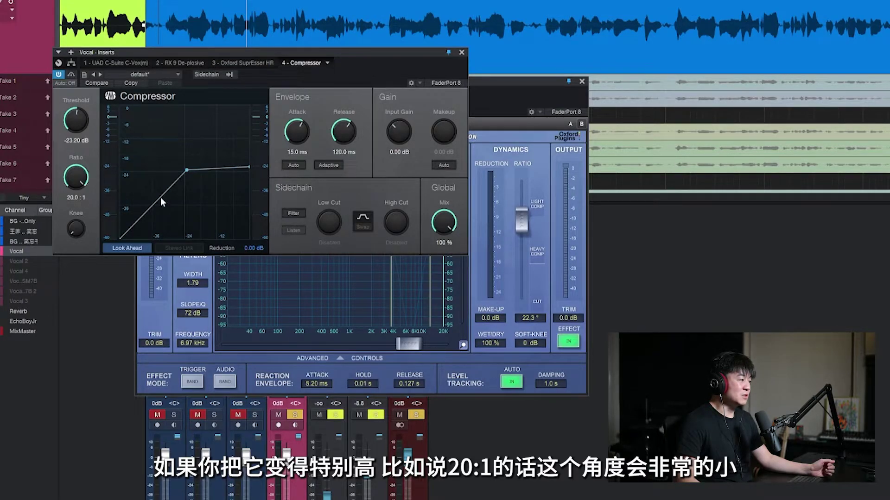
{"action": "left_click_drag", "start_coordinate": [522, 221], "coordinate": [529, 258]}
{"action": "left_click", "coordinate": [374, 64]}
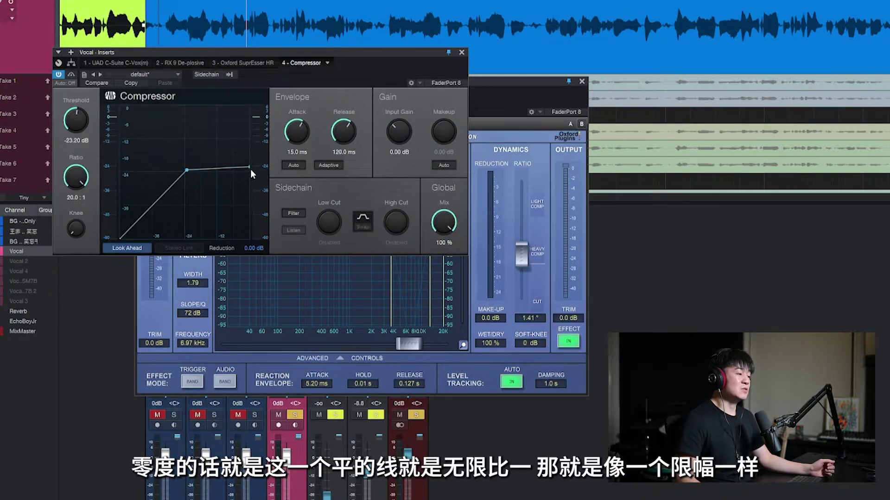
Step: Lower the SuprEsser's ratio to a negative angle of -9.79°, compare it with the Compressor's curve, and remove the Compressor
{"action": "left_click_drag", "start_coordinate": [521, 254], "coordinate": [525, 278]}
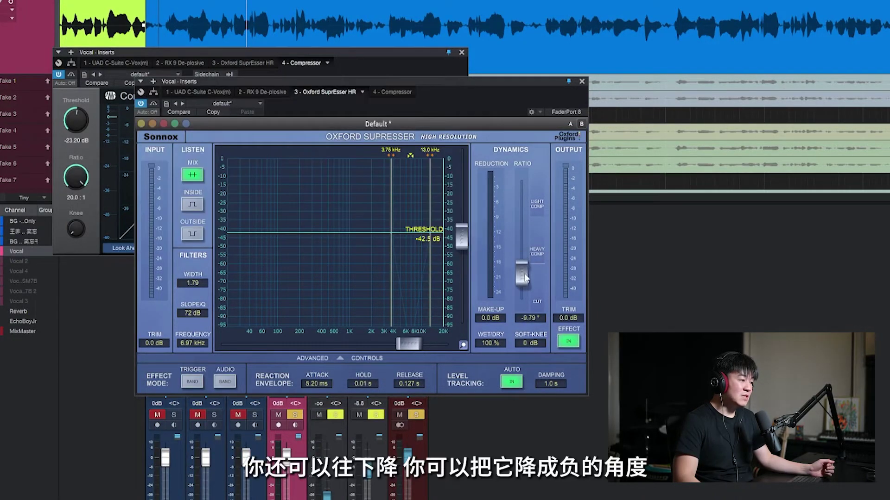
{"action": "left_click", "coordinate": [391, 68]}
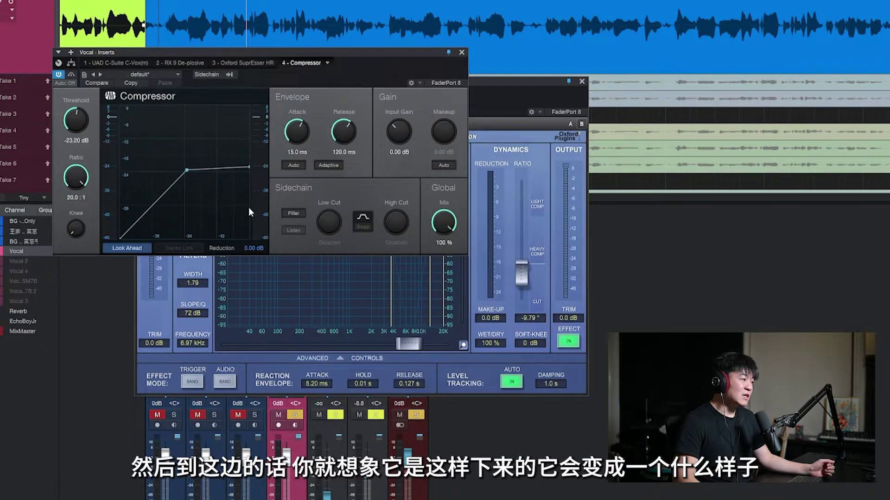
{"action": "left_click", "coordinate": [495, 131]}
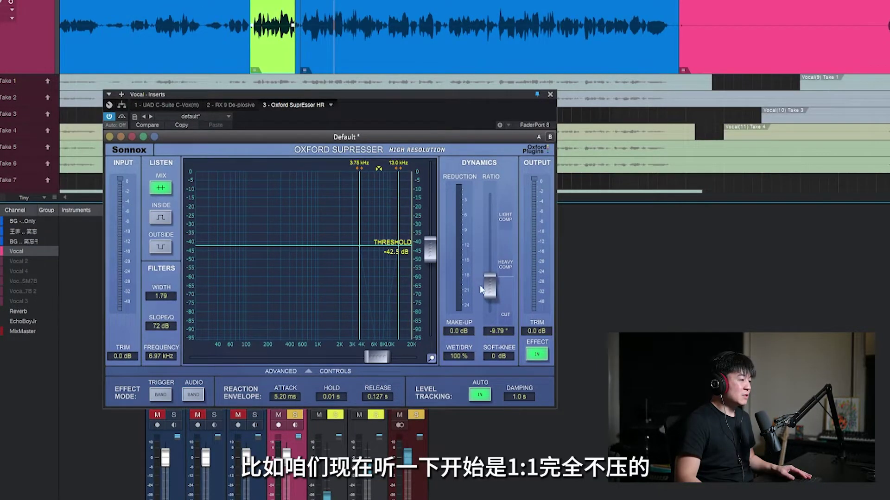
Step: Sweep the ratio from 45.0° to -13.4° while playing the vocal, and set it back to 22.5°
{"action": "left_click_drag", "start_coordinate": [481, 290], "coordinate": [492, 204]}
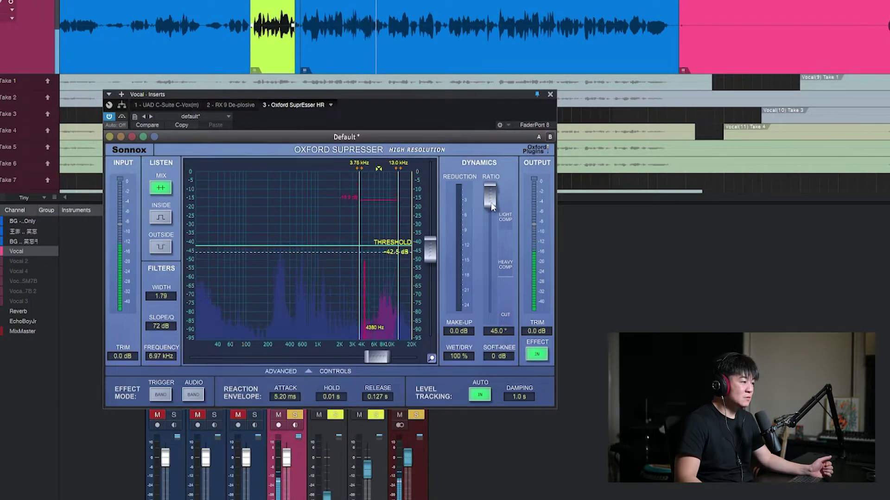
{"action": "left_click_drag", "start_coordinate": [491, 205], "coordinate": [496, 300]}
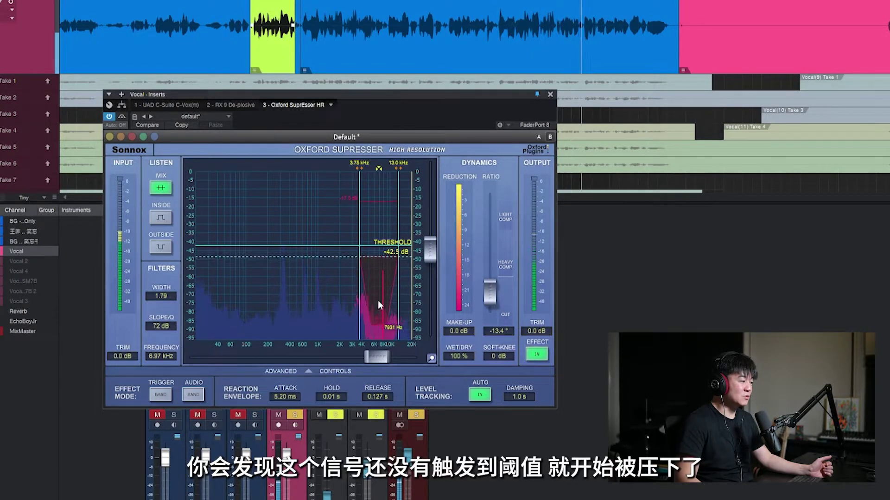
{"action": "left_click_drag", "start_coordinate": [493, 292], "coordinate": [491, 224]}
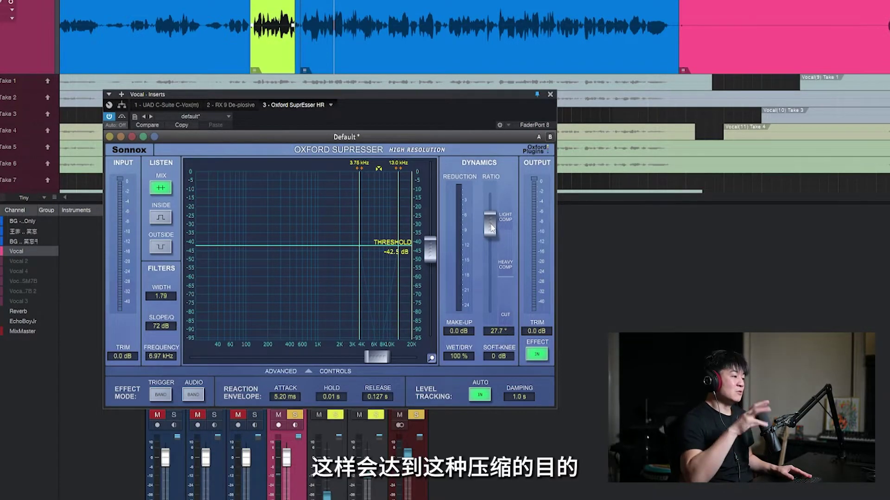
{"action": "left_click_drag", "start_coordinate": [492, 227], "coordinate": [492, 224]}
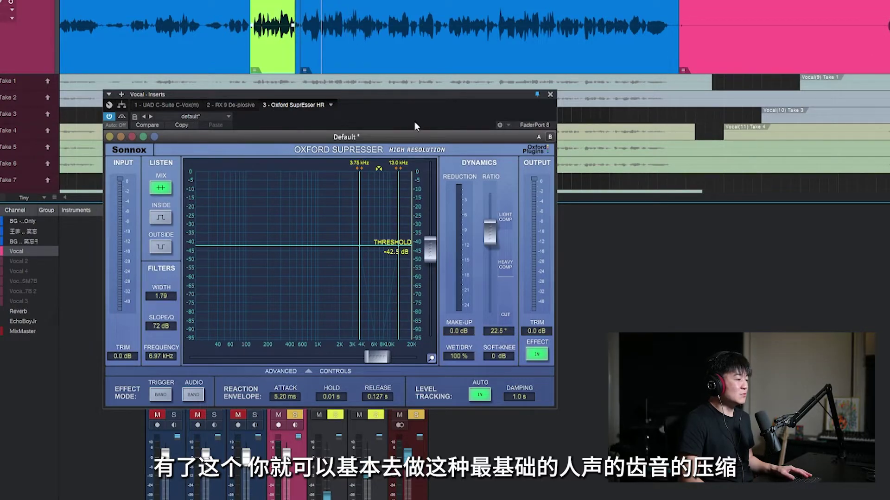
Step: Raise the threshold to -37.2 dB and audition the vocal with the audio mode on Wide
{"action": "left_click_drag", "start_coordinate": [431, 250], "coordinate": [432, 240]}
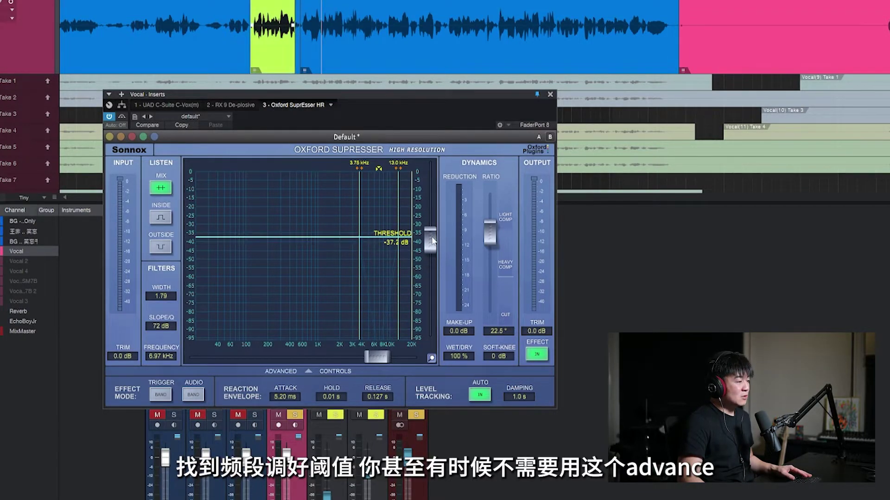
{"action": "left_click", "coordinate": [286, 371]}
{"action": "left_click", "coordinate": [291, 372]}
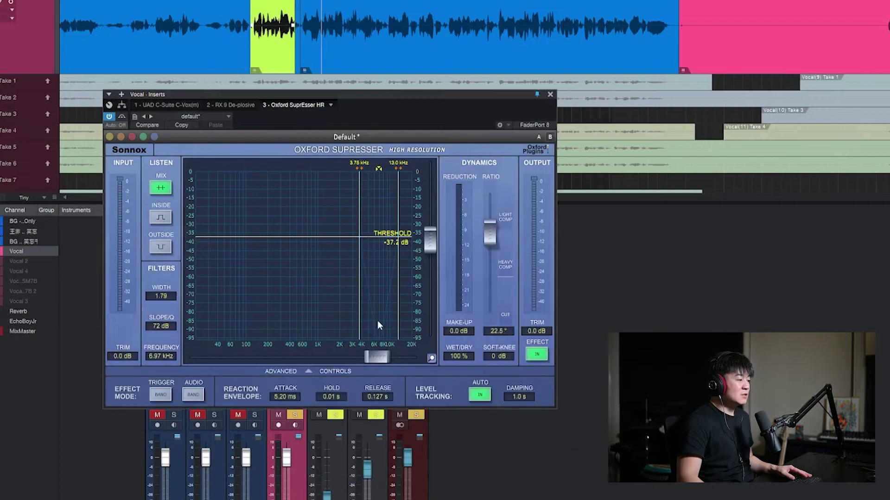
{"action": "key", "text": "space"}
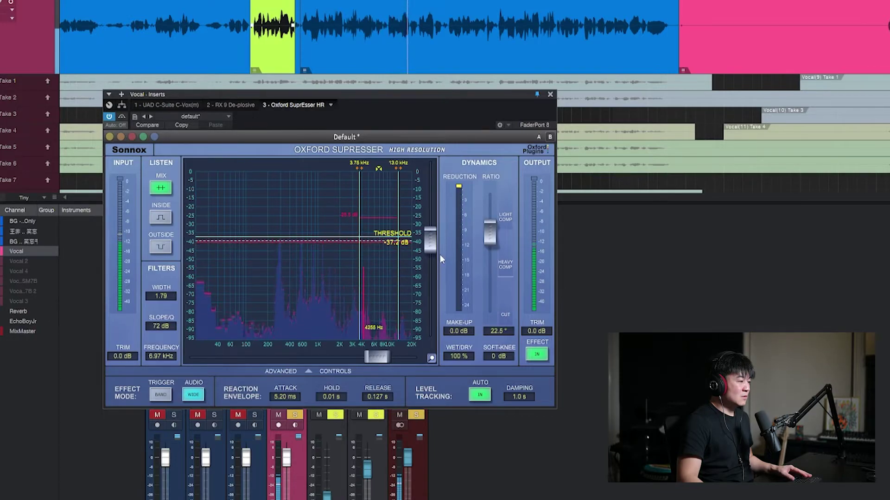
{"action": "key", "text": "space"}
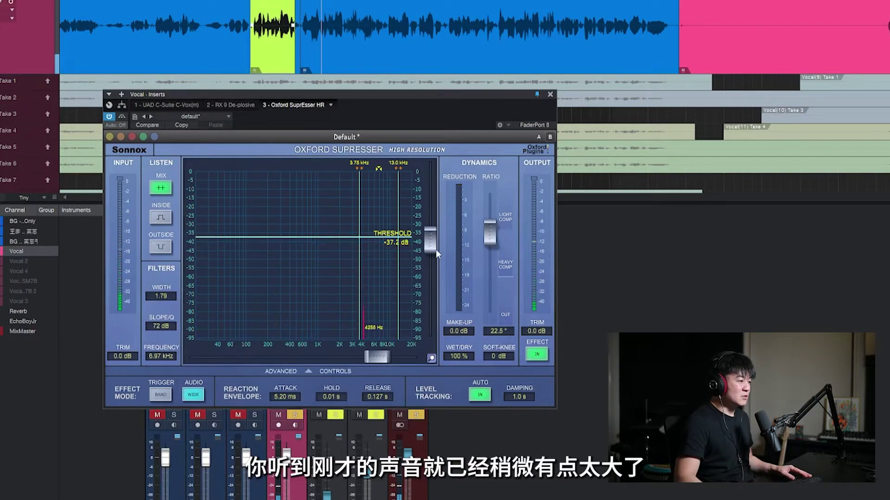
Step: Raise the threshold to -31.1 dB and narrow the band to 5.76–13.0 kHz while comparing the vocal with the plug-in bypassed
{"action": "left_click_drag", "start_coordinate": [436, 251], "coordinate": [434, 240]}
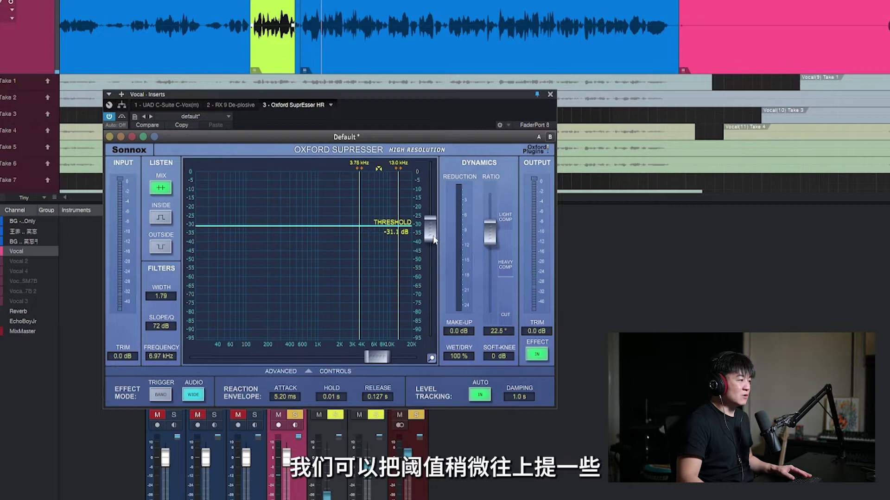
{"action": "key", "text": "space"}
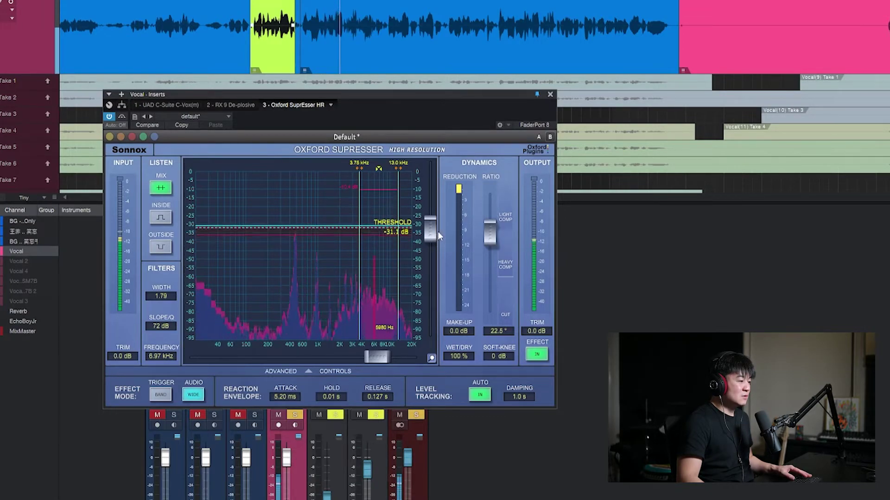
{"action": "left_click", "coordinate": [121, 116]}
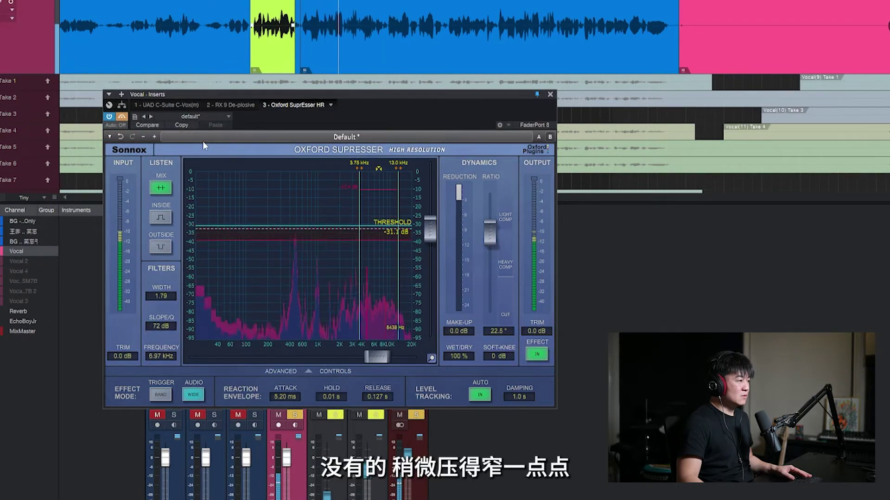
{"action": "left_click", "coordinate": [122, 116]}
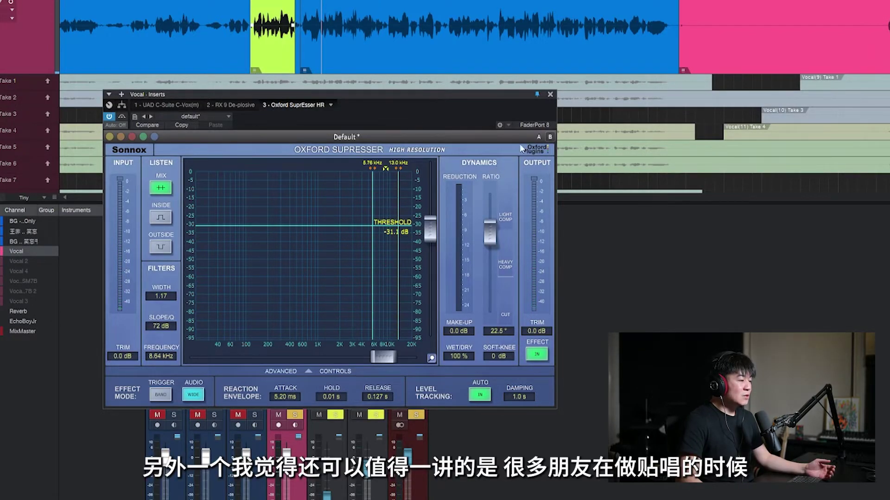
Step: Close the vocal's SuprEsser and open the first Oxford SuprEsser on the background music channel, placing its window over the mixer
{"action": "left_click", "coordinate": [550, 94]}
{"action": "left_click", "coordinate": [238, 273]}
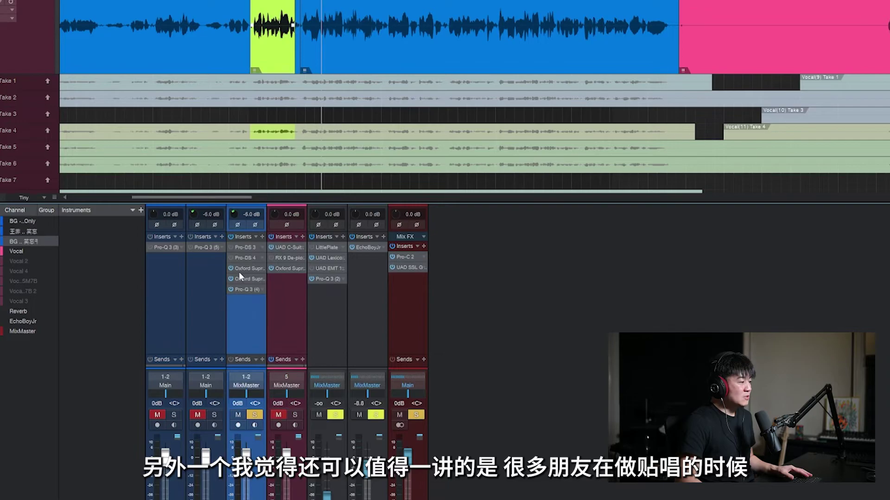
{"action": "left_click", "coordinate": [240, 268]}
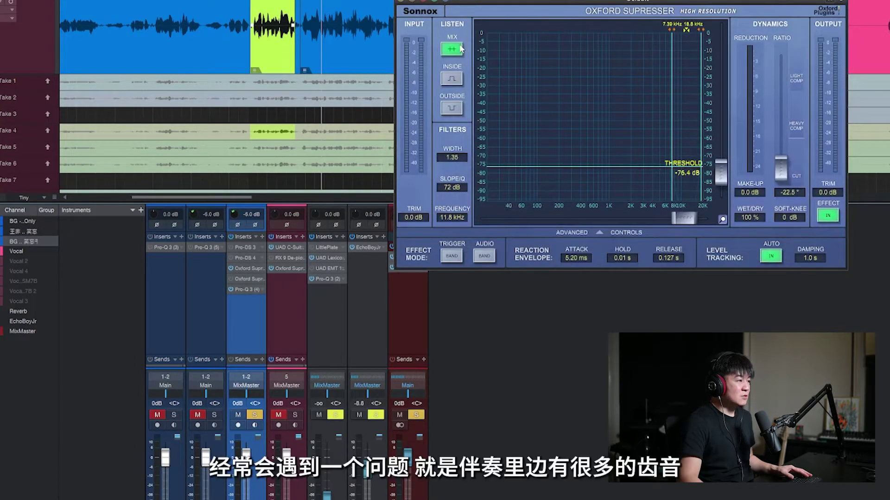
{"action": "left_click_drag", "start_coordinate": [637, 1], "coordinate": [394, 121]}
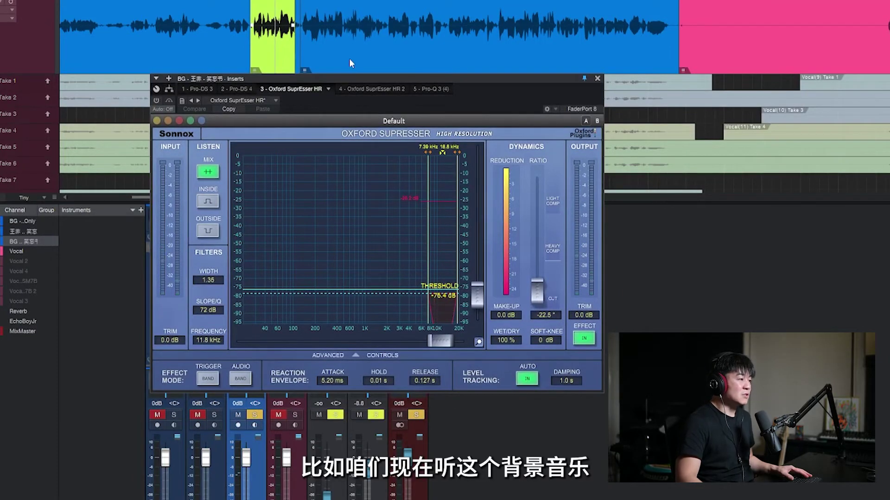
Step: Play the background music without the first Oxford SuprEsser, and activate the plug-in during playback to compare the sibilance
{"action": "key", "text": "space"}
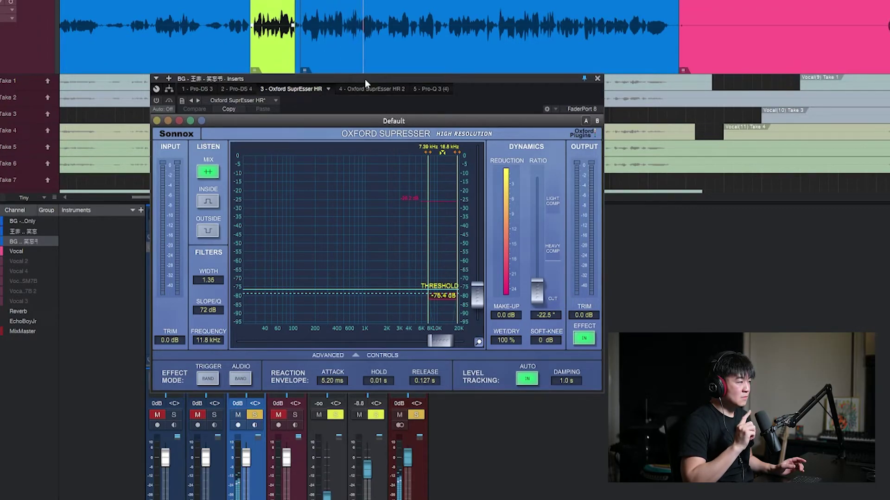
{"action": "key", "text": "space"}
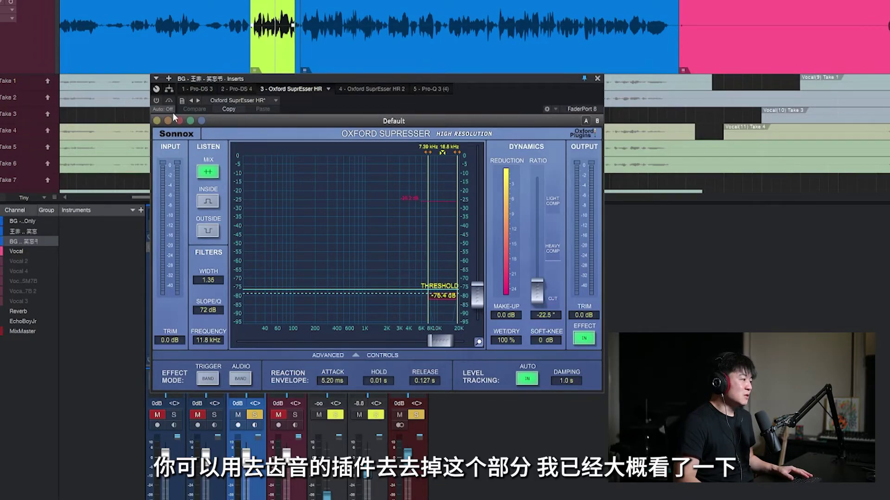
{"action": "left_click", "coordinate": [157, 100]}
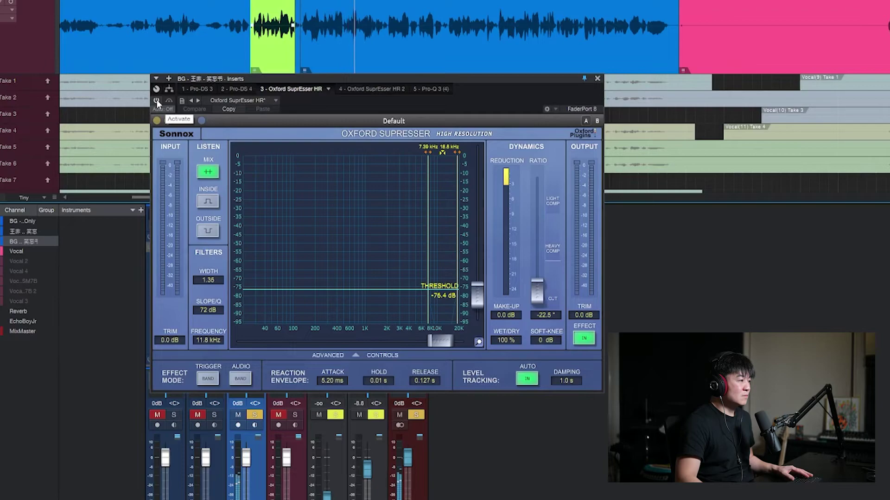
{"action": "left_click", "coordinate": [156, 100]}
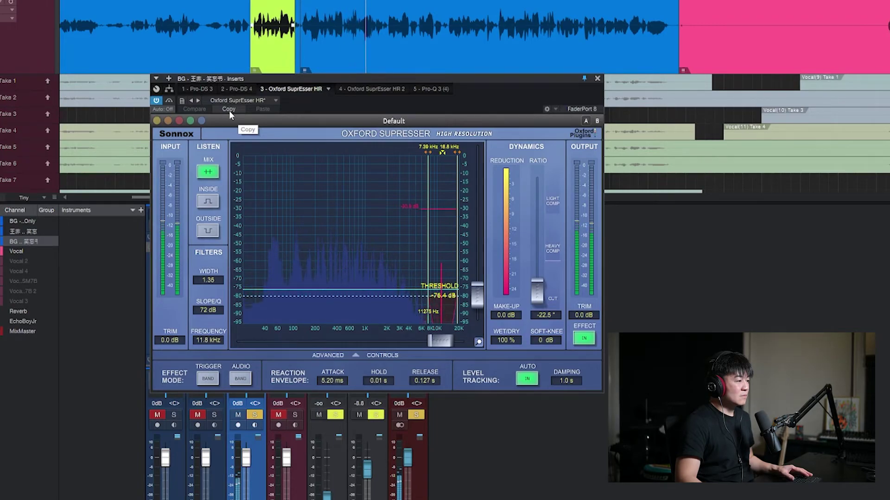
{"action": "key", "text": "space"}
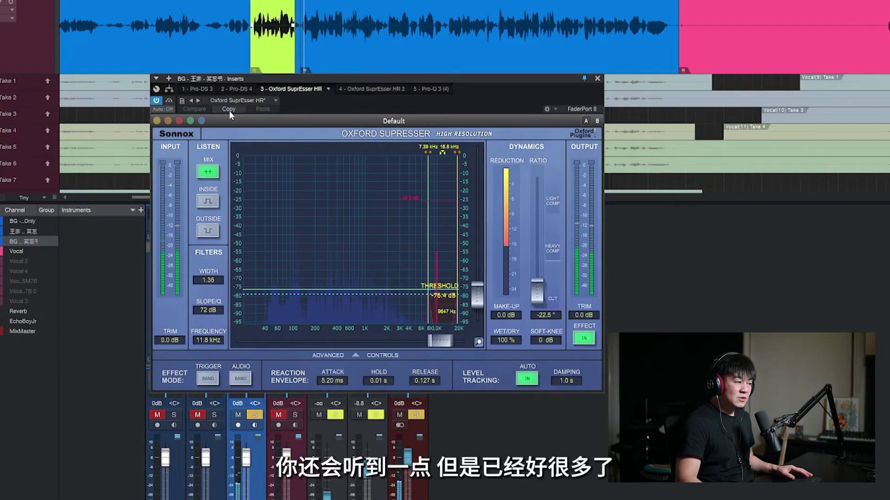
Step: Open the second Oxford SuprEsser on the background music channel and arrange both plug-in windows to be visible together
{"action": "left_click_drag", "start_coordinate": [258, 88], "coordinate": [425, 74]}
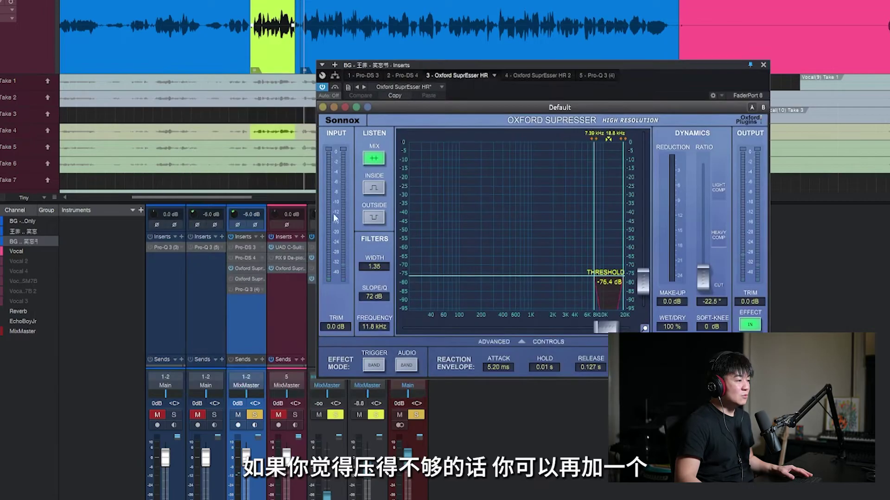
{"action": "left_click", "coordinate": [245, 277]}
{"action": "left_click_drag", "start_coordinate": [517, 72], "coordinate": [554, 14]}
{"action": "left_click_drag", "start_coordinate": [373, 0], "coordinate": [385, 111]}
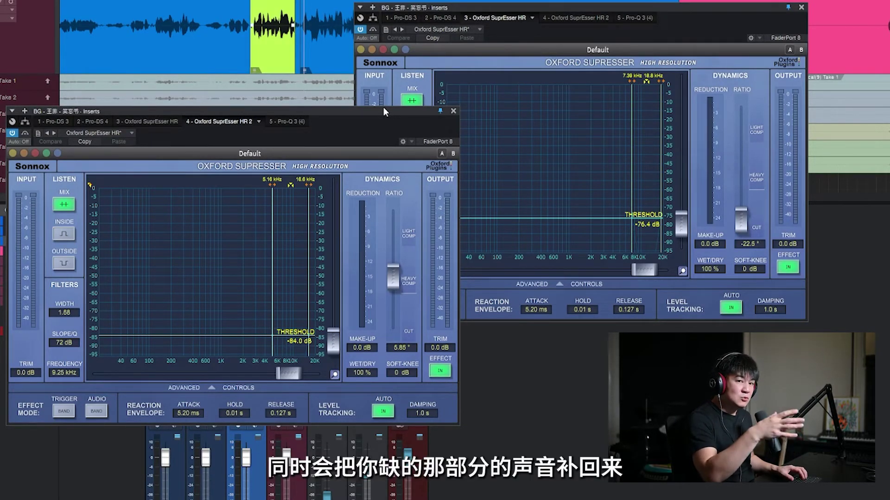
{"action": "left_click_drag", "start_coordinate": [307, 109], "coordinate": [509, 71]}
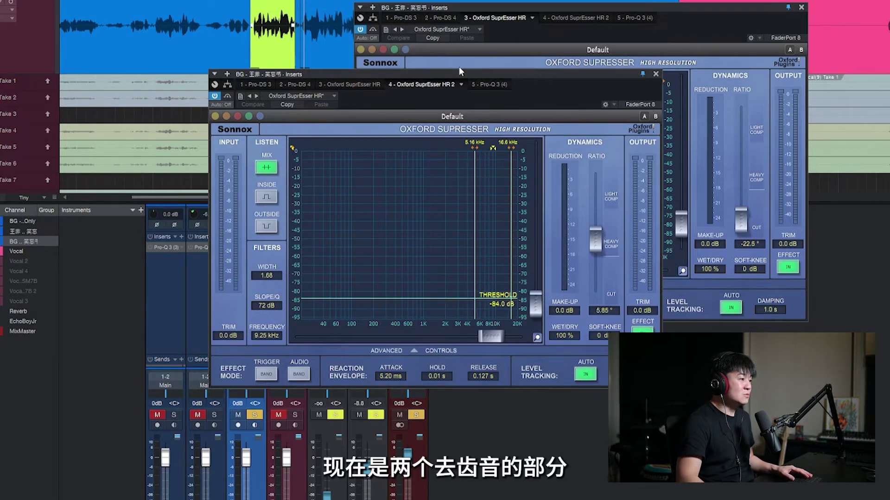
Step: Place the second SuprEsser beside the first and compare the background music with both plug-ins bypassed and re-enabled
{"action": "left_click_drag", "start_coordinate": [510, 90], "coordinate": [385, 76]}
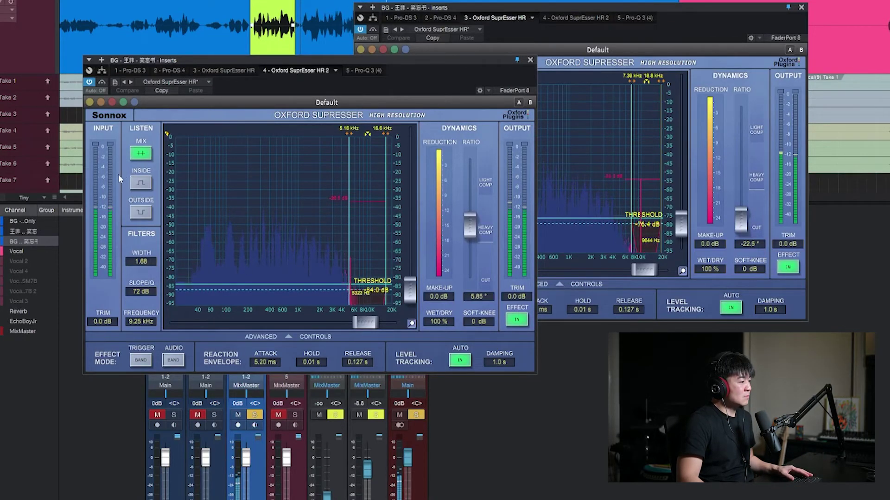
{"action": "key", "text": "shift+b"}
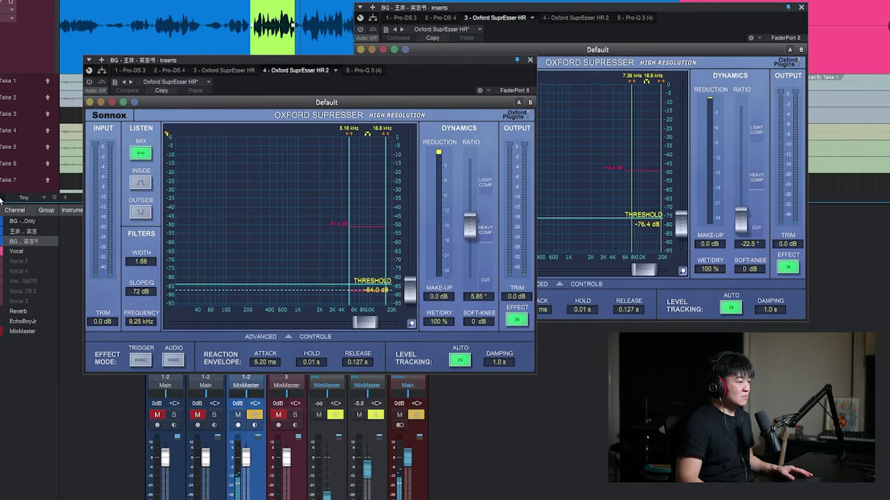
{"action": "key", "text": "shift+b"}
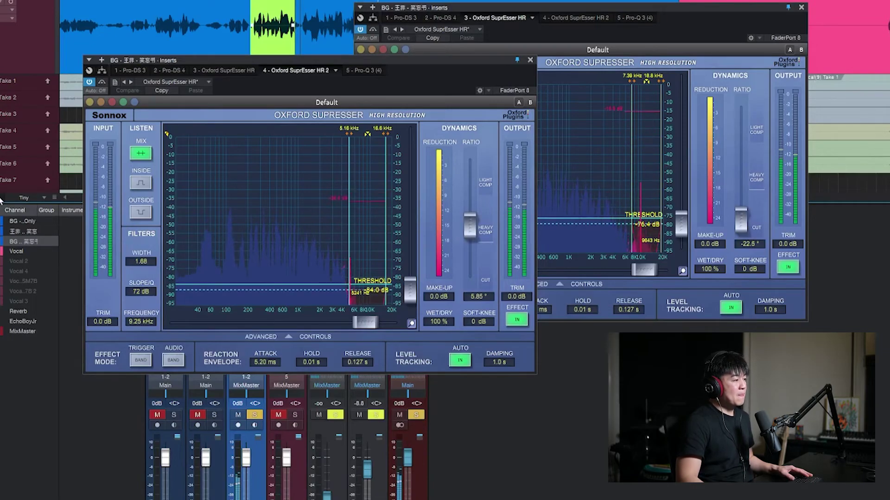
Step: Move the high shelf in the background music's Pro-Q 3 to 5918.2 Hz at +7.06 dB, and return to the side-by-side SuprEssers
{"action": "left_click_drag", "start_coordinate": [195, 63], "coordinate": [407, 60]}
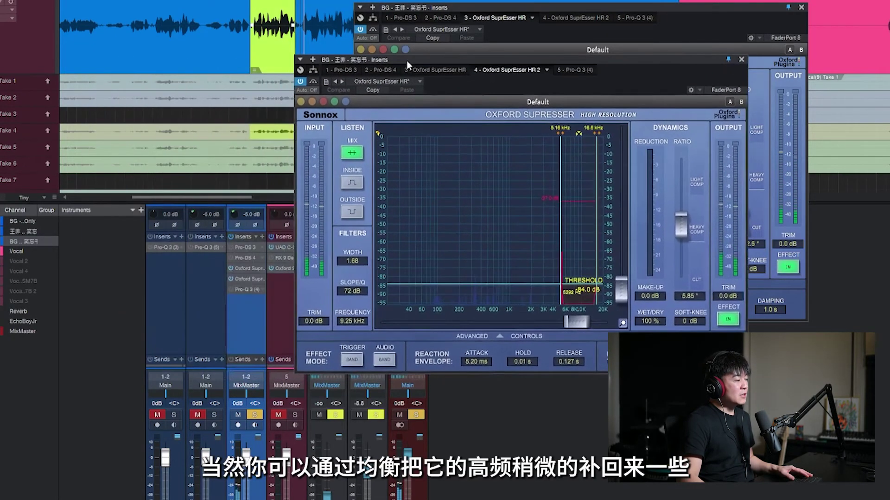
{"action": "left_click", "coordinate": [250, 288]}
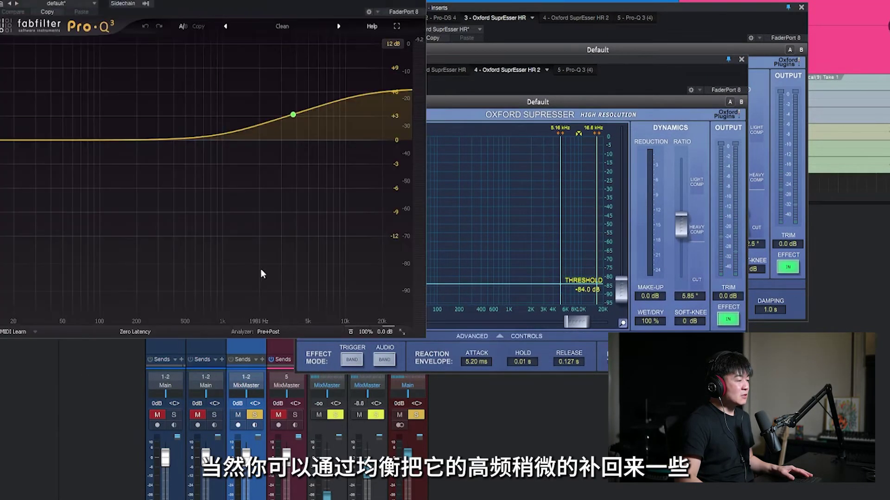
{"action": "left_click_drag", "start_coordinate": [294, 116], "coordinate": [318, 113]}
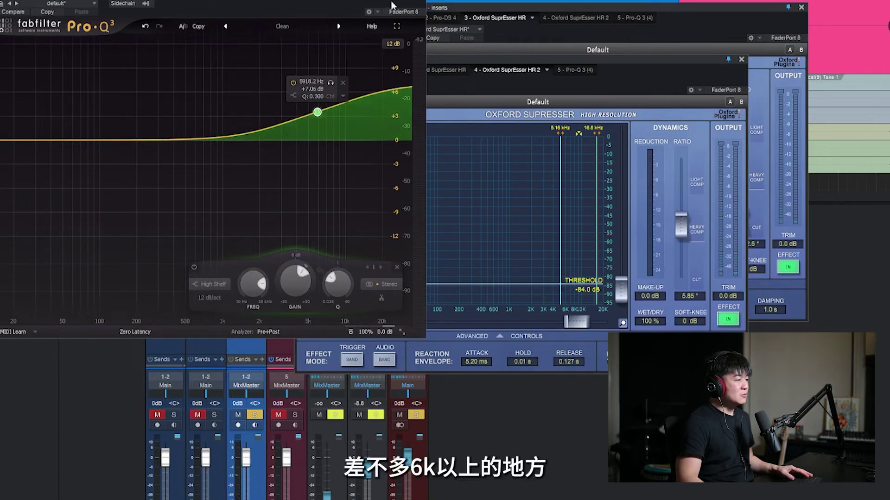
{"action": "key", "text": "super+w"}
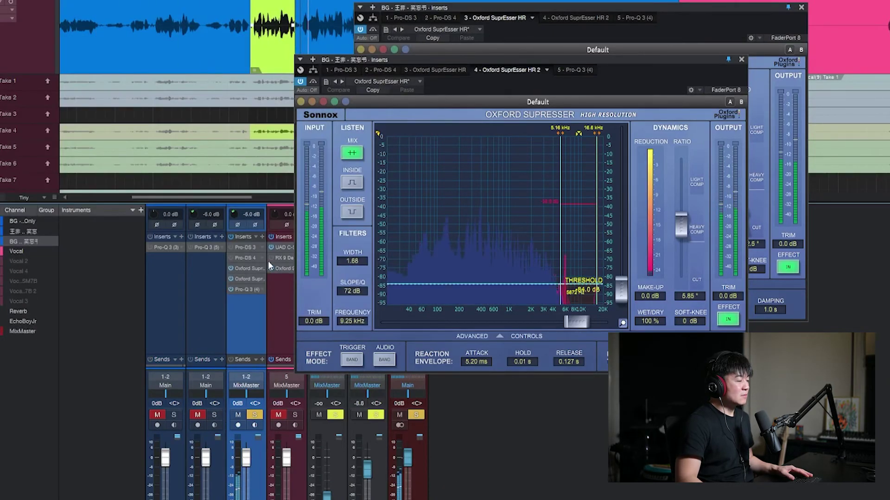
{"action": "left_click_drag", "start_coordinate": [459, 58], "coordinate": [242, 43]}
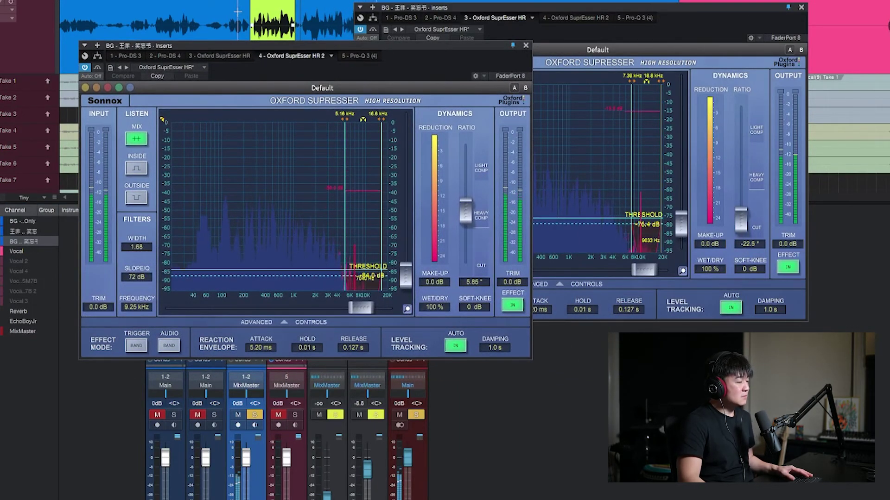
{"action": "left_click", "coordinate": [71, 110]}
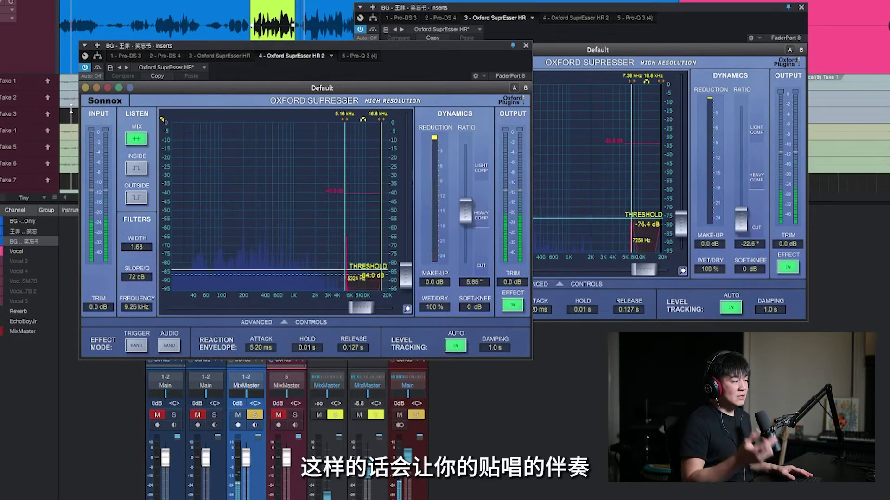